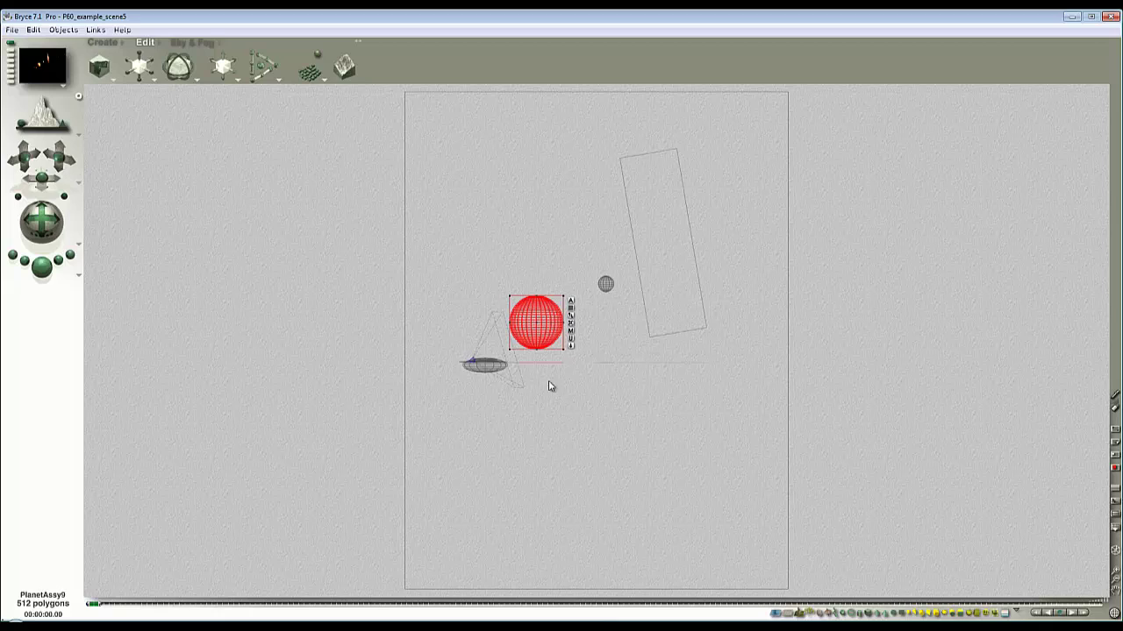
Step: Select the Corona1 ellipsoid and frame it up close, finishing in the camera view
left_click(492, 367, "ctrl")
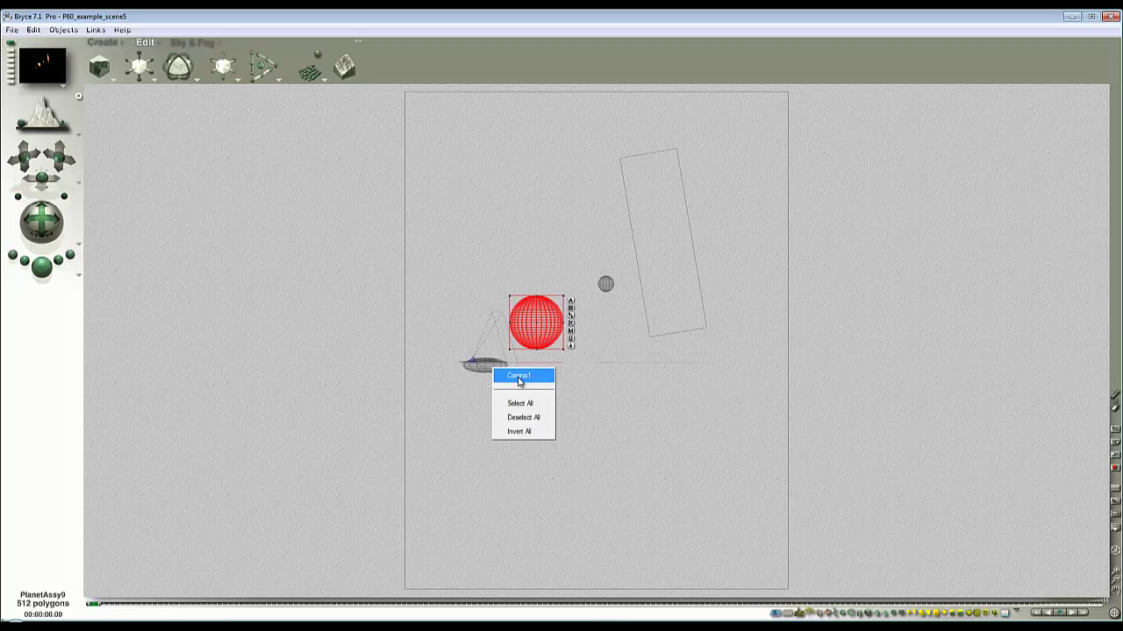
left_click(518, 376)
left_click(1115, 577)
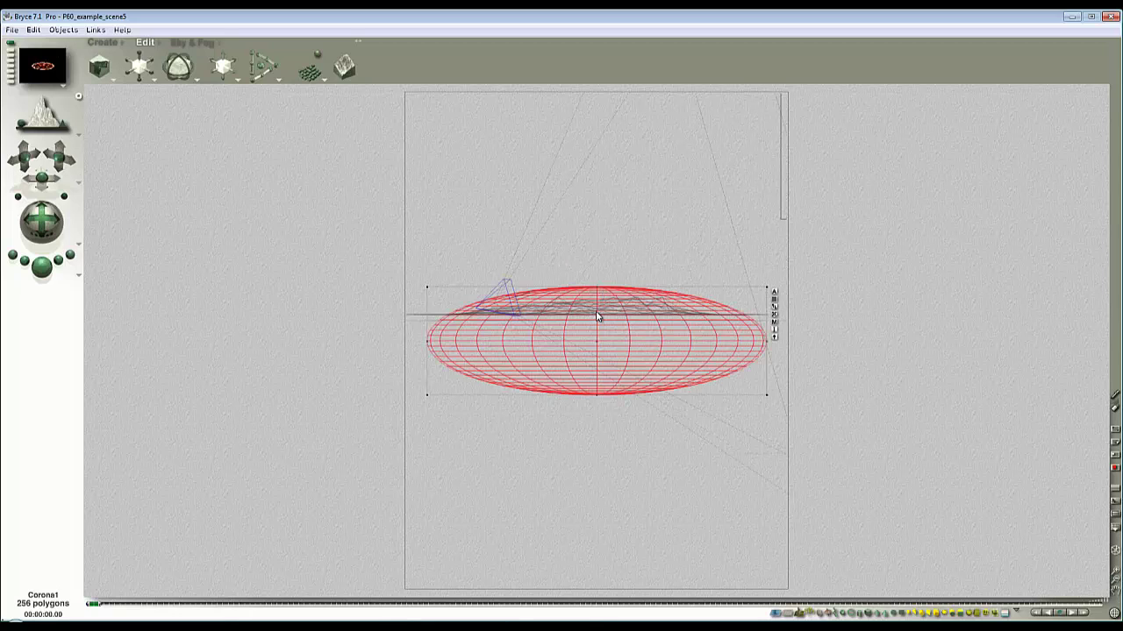
key("1")
key("Escape")
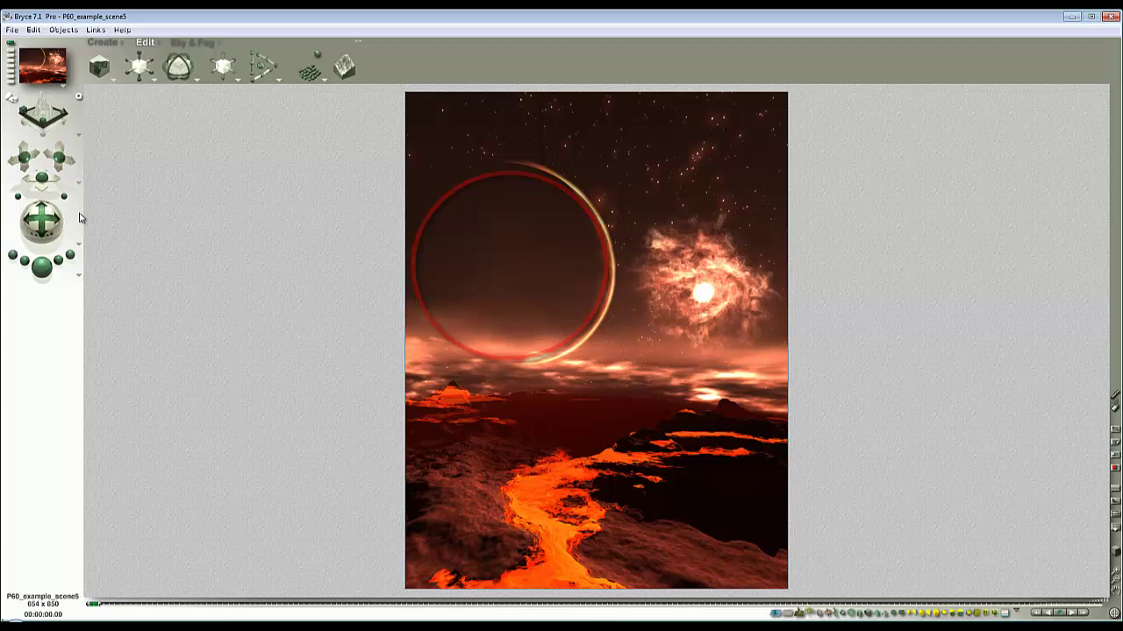
Step: Widen the camera's field of view and move PlanetAssy9 to the upper-left area of the sky
left_click_drag(64, 197, 71, 202)
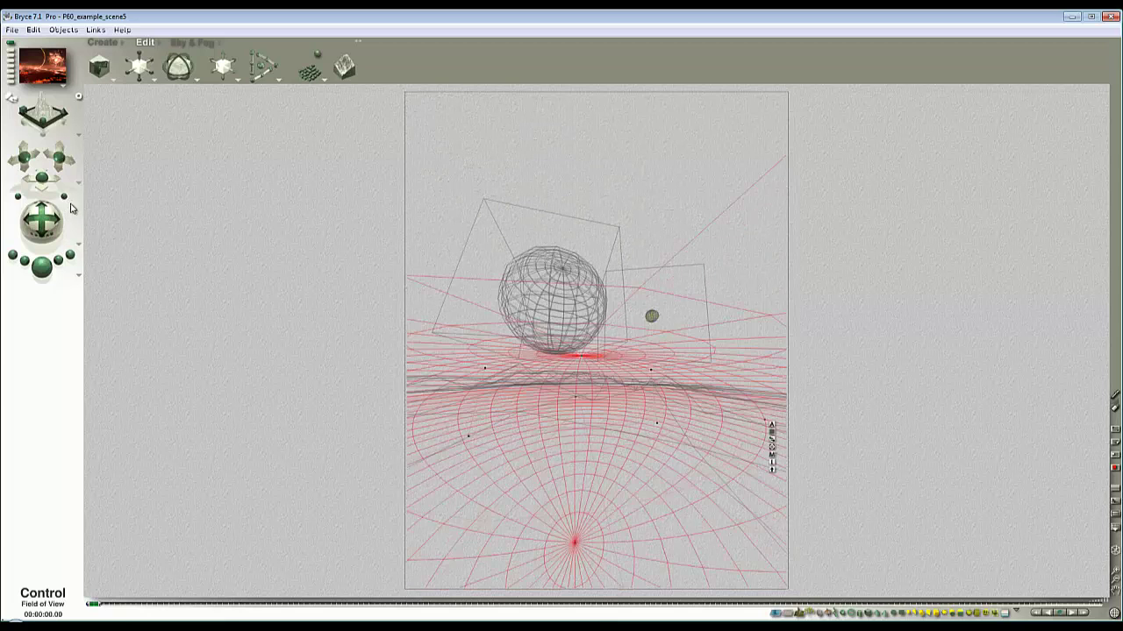
left_click(555, 242, "ctrl")
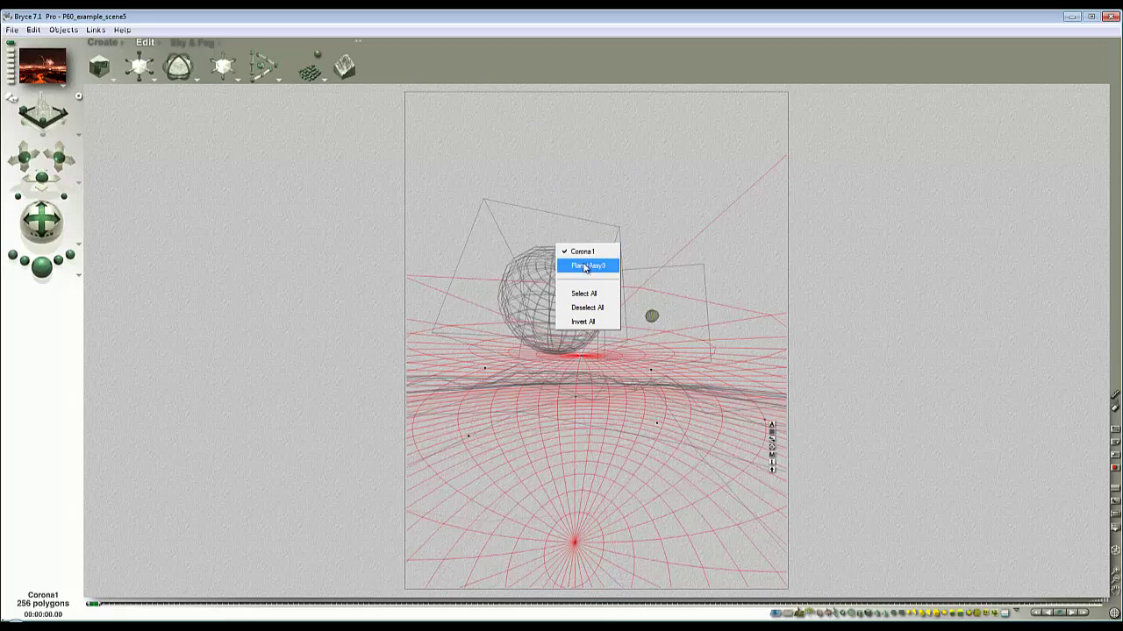
left_click(584, 268)
left_click_drag(563, 322, 446, 139)
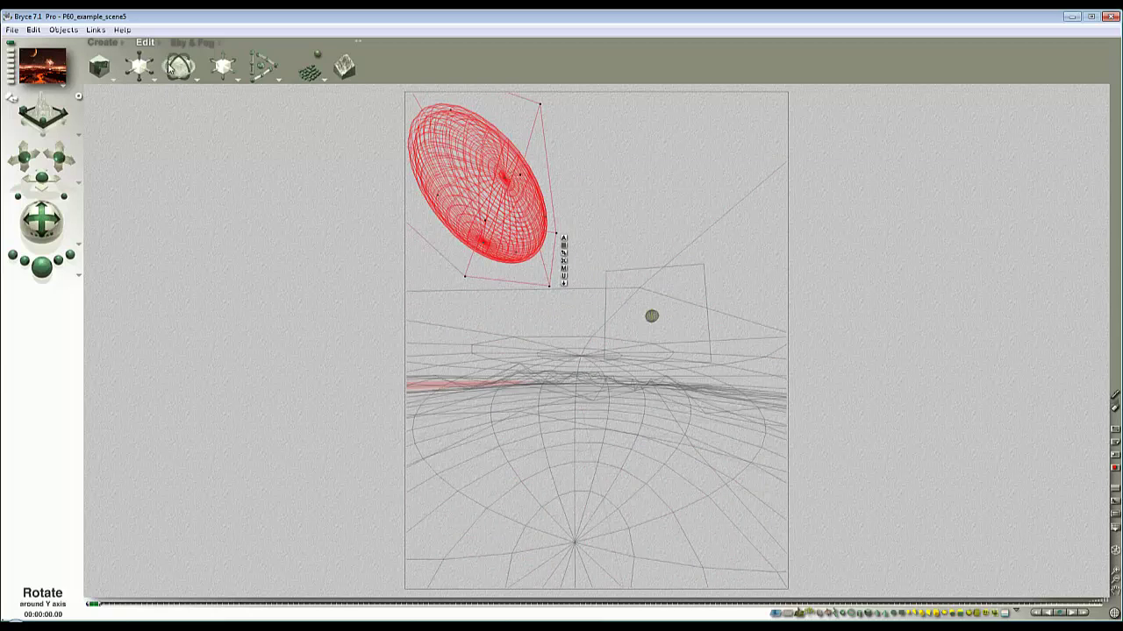
Step: Rotate PlanetAssy9 around the Y axis, nudge it slightly toward the centre, and render the scene
mouse_move(178, 66)
left_mouse_down()
mouse_move(178, 88)
mouse_move(179, 74)
left_mouse_up()
left_click_drag(504, 234, 515, 232)
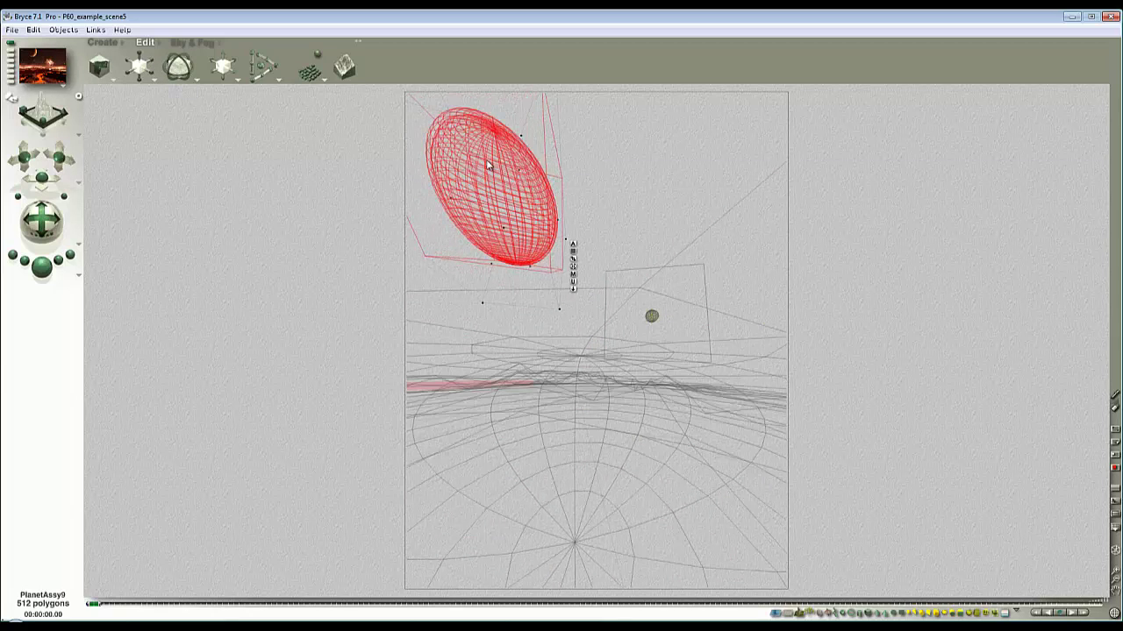
left_click(54, 275)
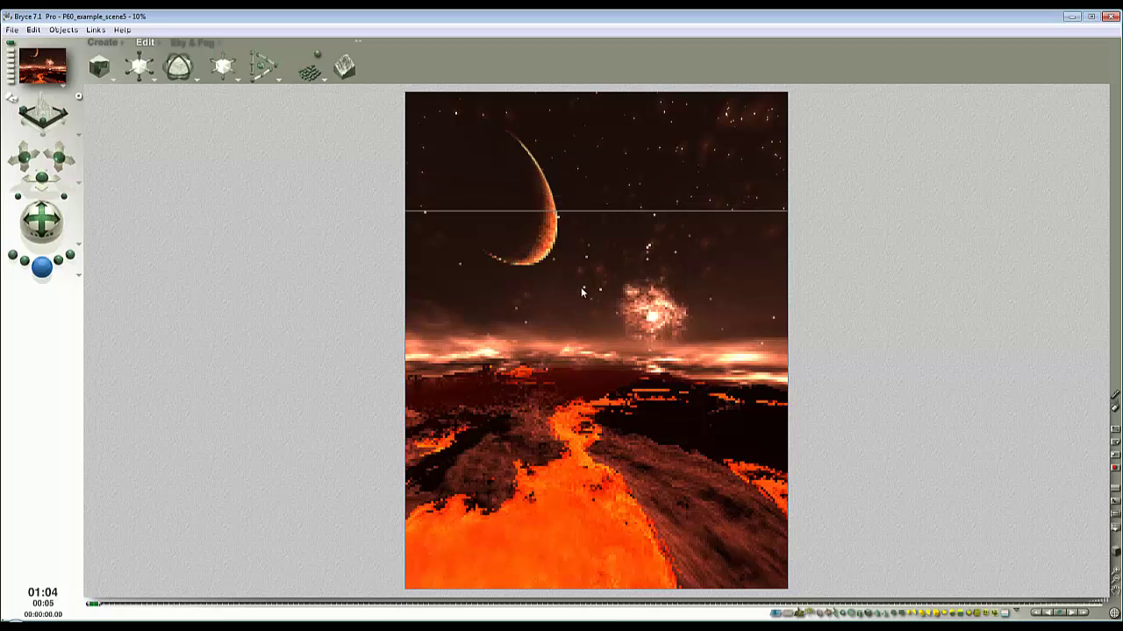
Step: Select Corona6 together with 2D_Nebula15 and move both toward the right edge of the picture frame
left_click(641, 321)
right_click(651, 318)
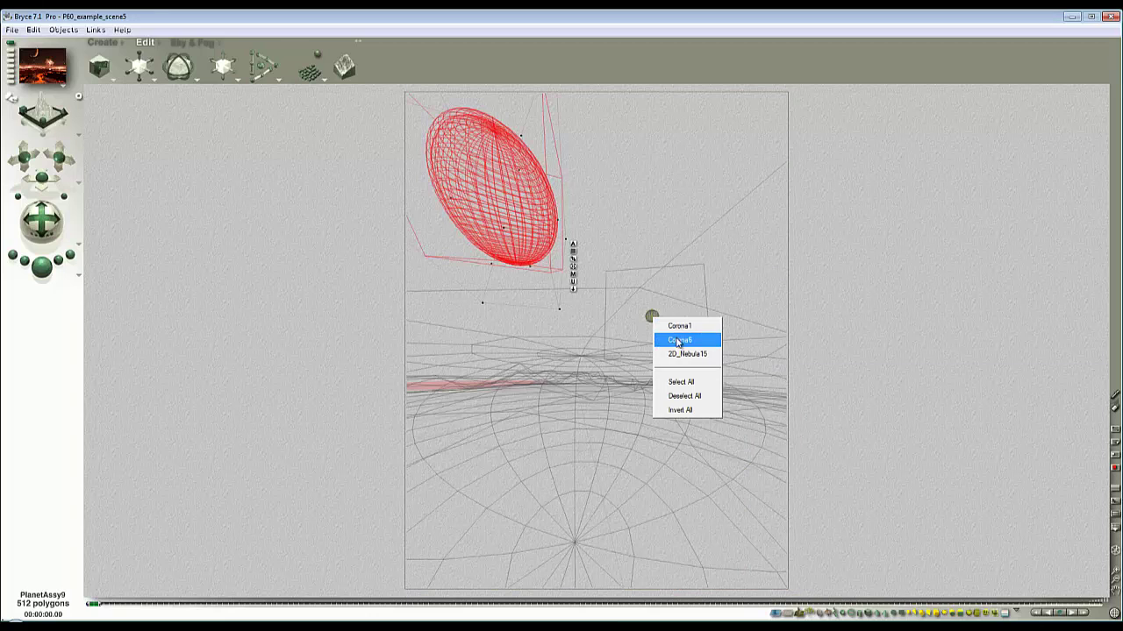
left_click(677, 326)
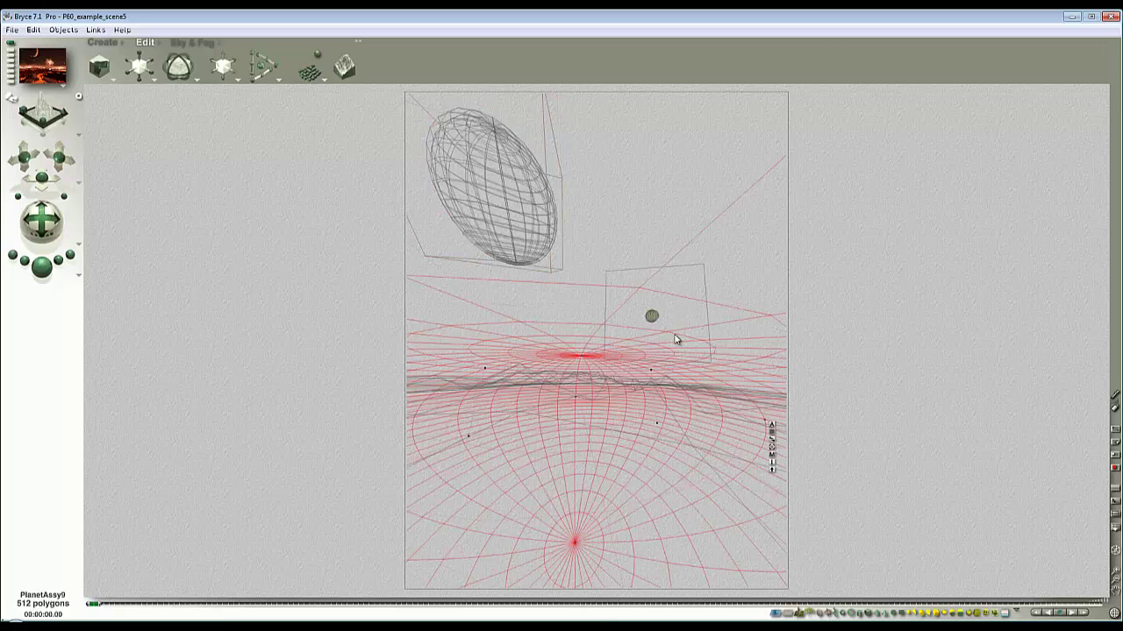
right_click(656, 319)
left_click(671, 326)
right_click(676, 308)
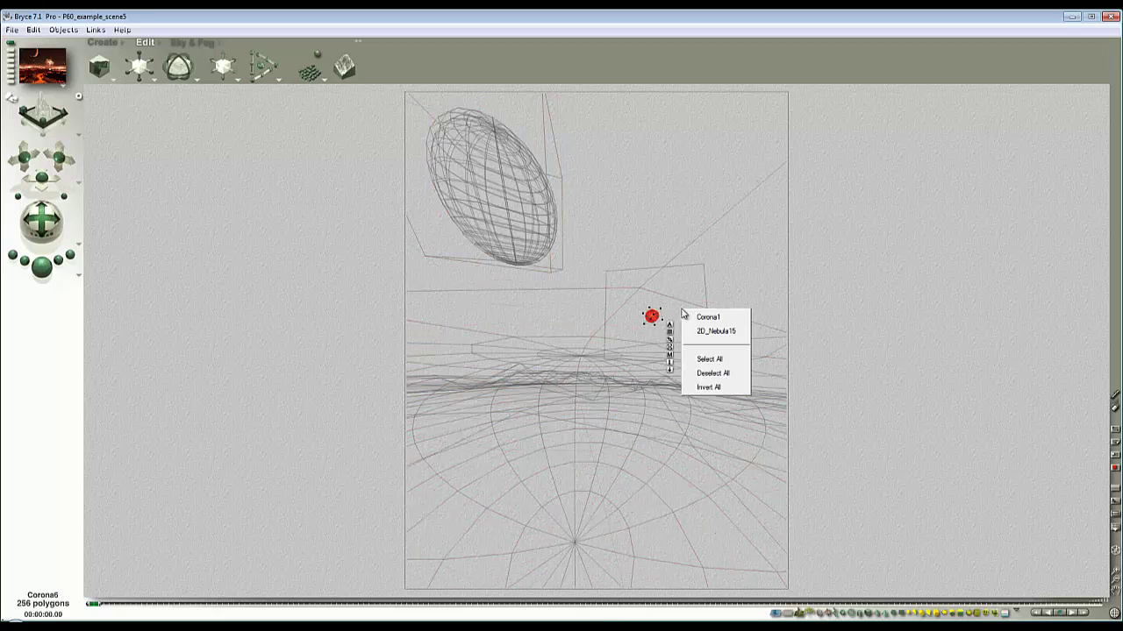
left_click(702, 331)
left_click_drag(681, 333, 754, 335)
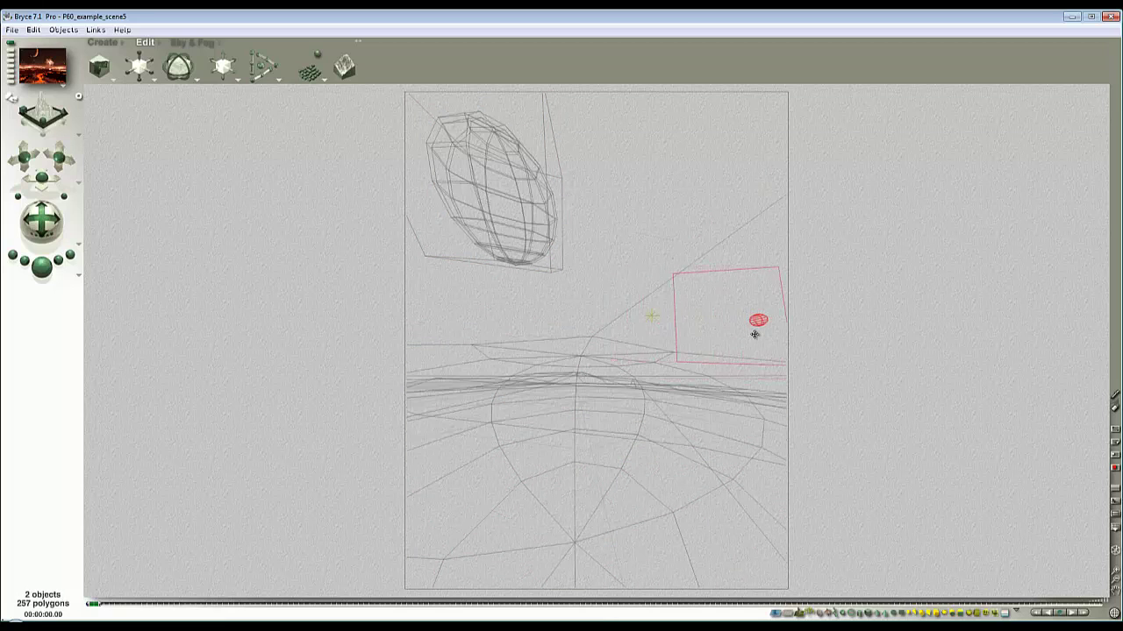
Step: Select Corona6 alone and move it left to the middle of the nebula plane
right_click(760, 323)
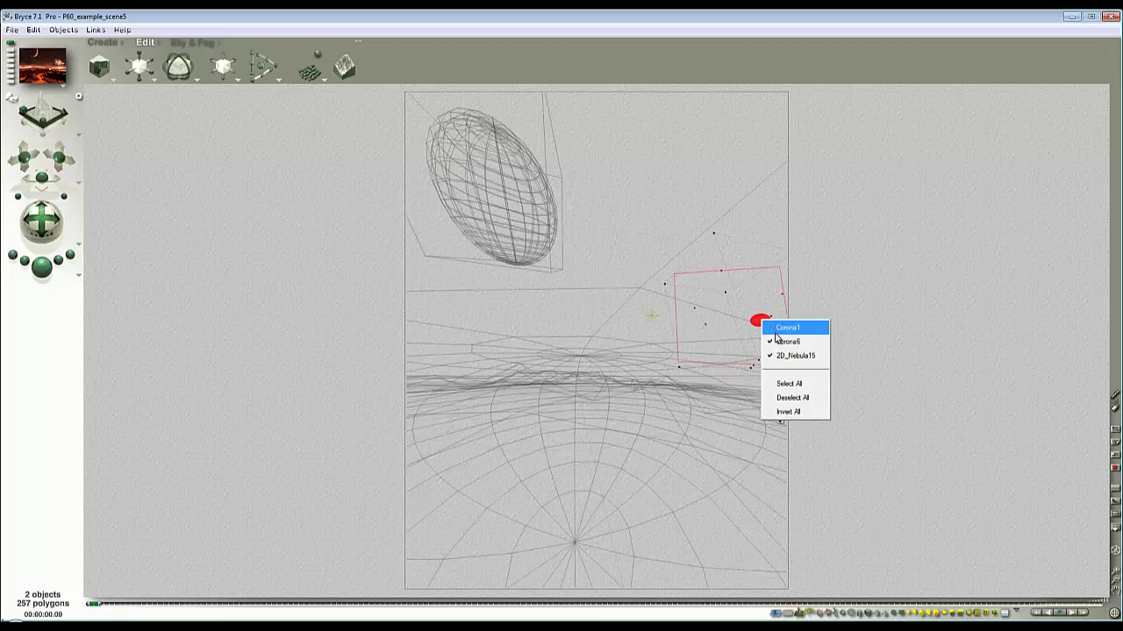
left_click(774, 340)
left_click_drag(759, 321, 728, 320)
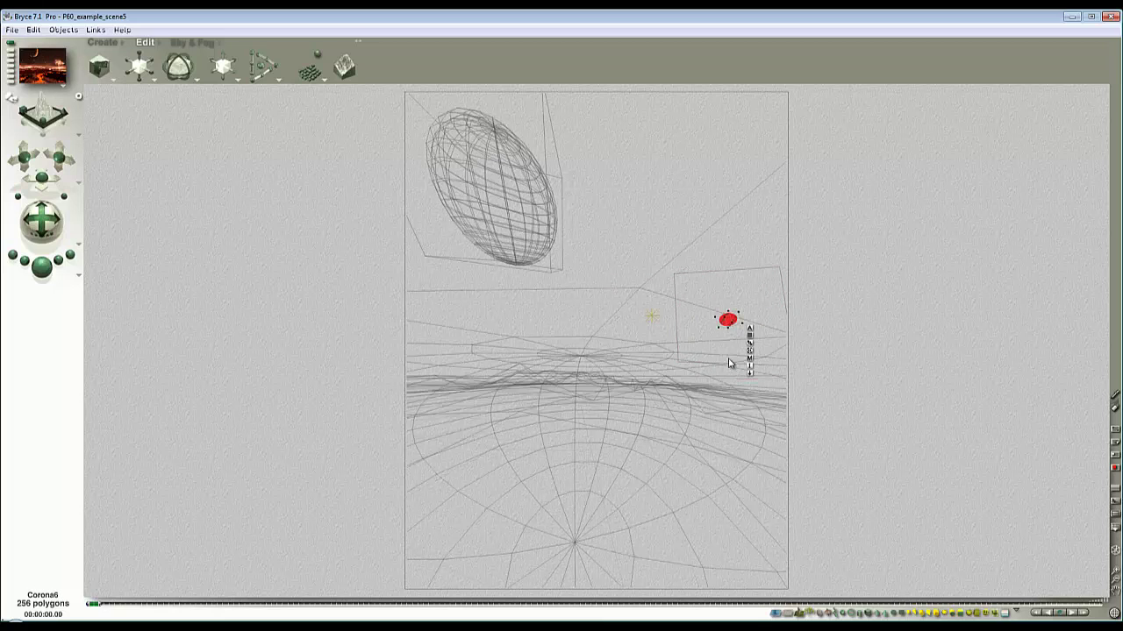
Step: Rotate 2D_Nebula15 around the Y axis to face the camera and render the area around the nebula
left_click(690, 310)
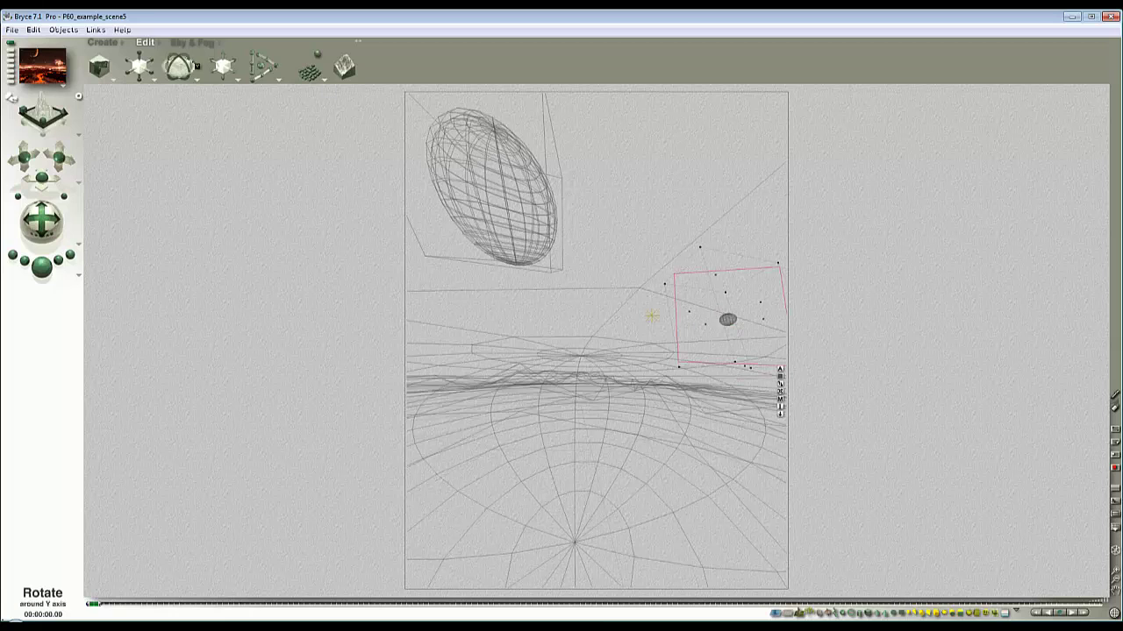
left_click_drag(186, 61, 180, 77)
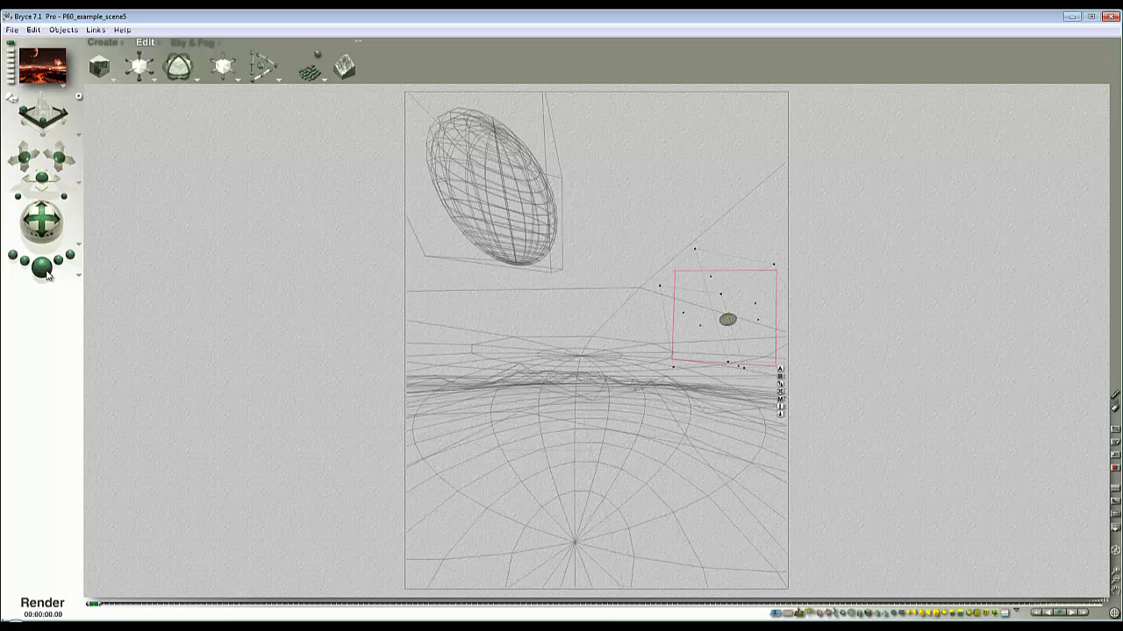
key("ctrl+r")
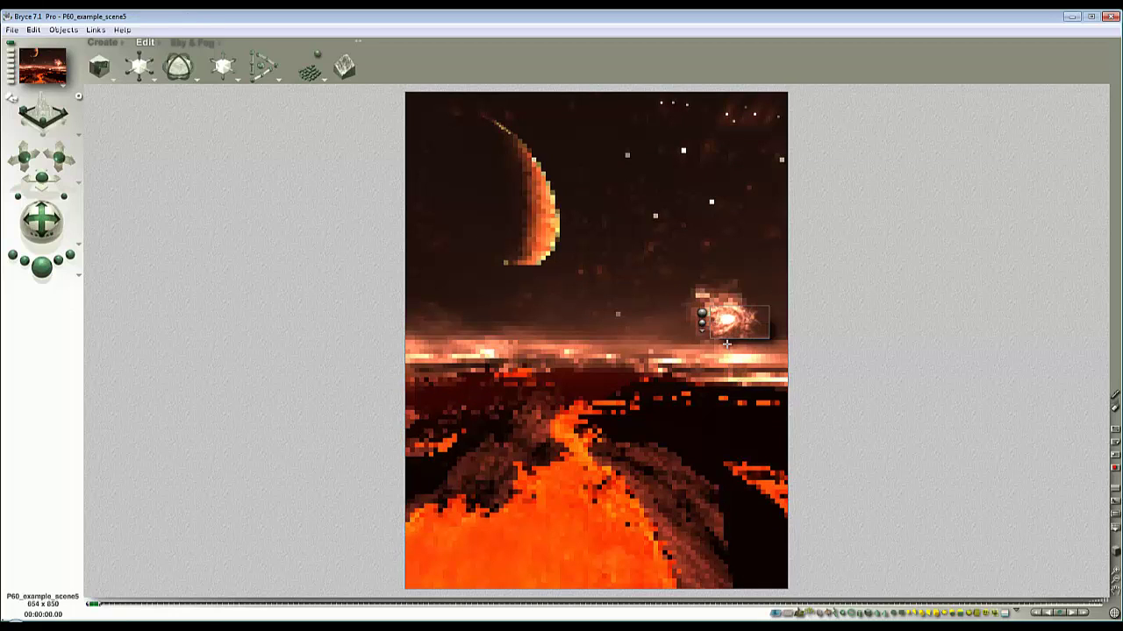
left_click_drag(678, 273, 751, 342)
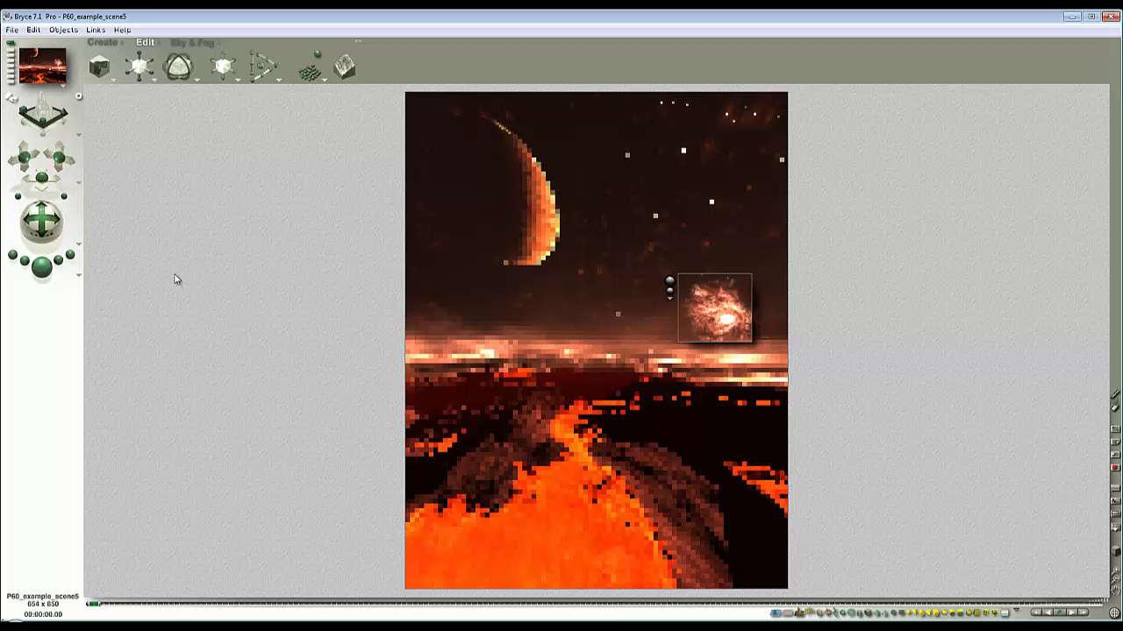
Step: Save the scene under the new file name P60_example_scene5b
left_click(13, 30)
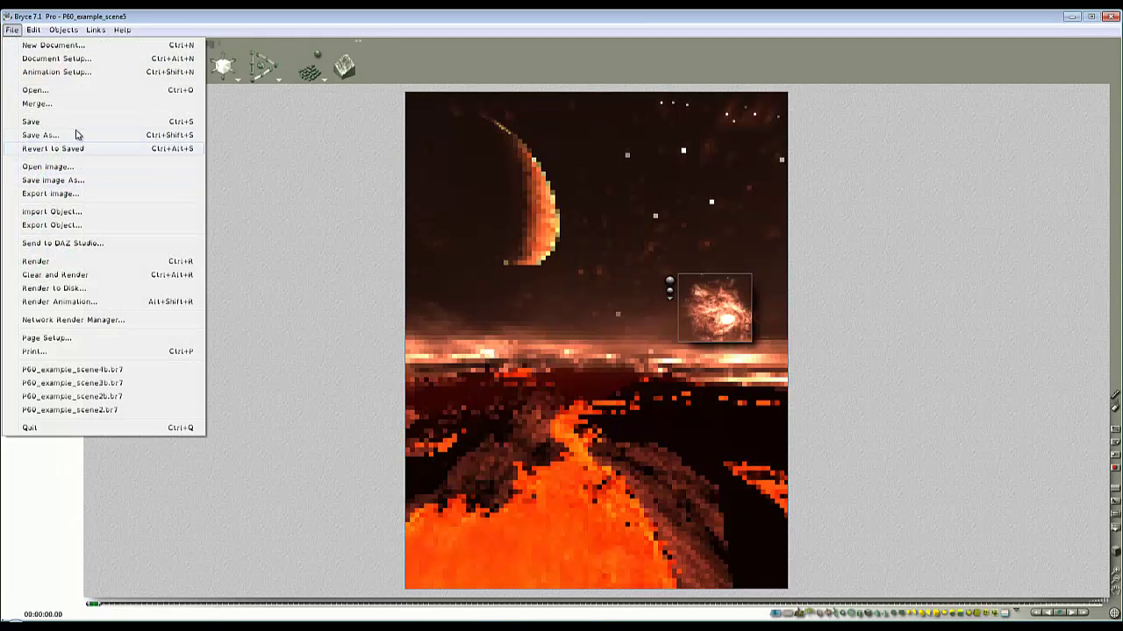
left_click(76, 135)
left_click(548, 372)
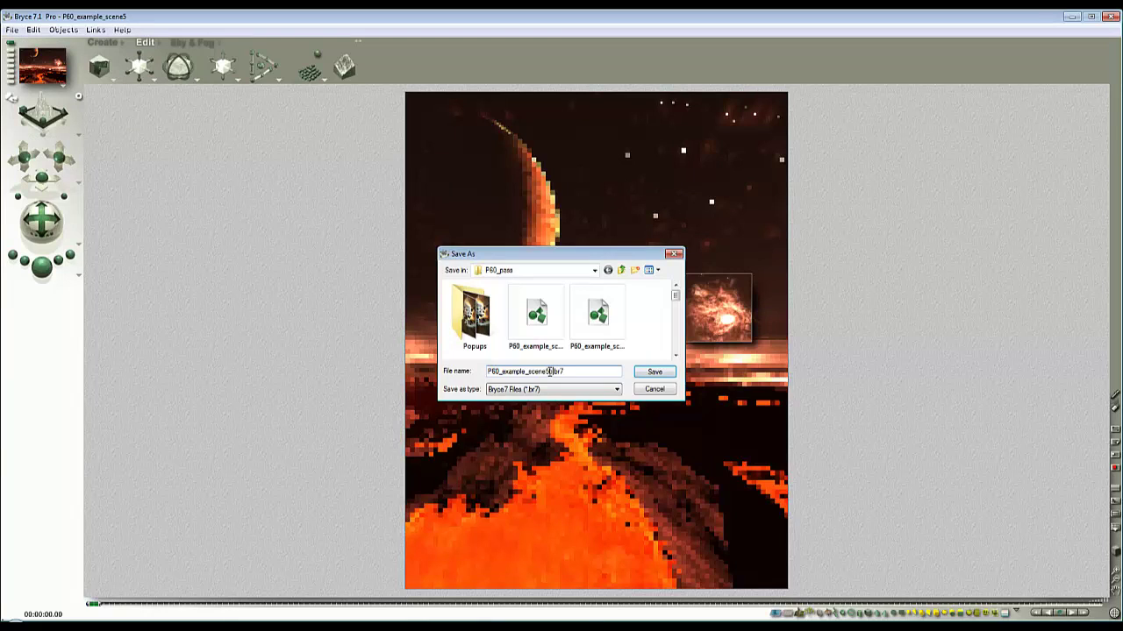
left_click(654, 372)
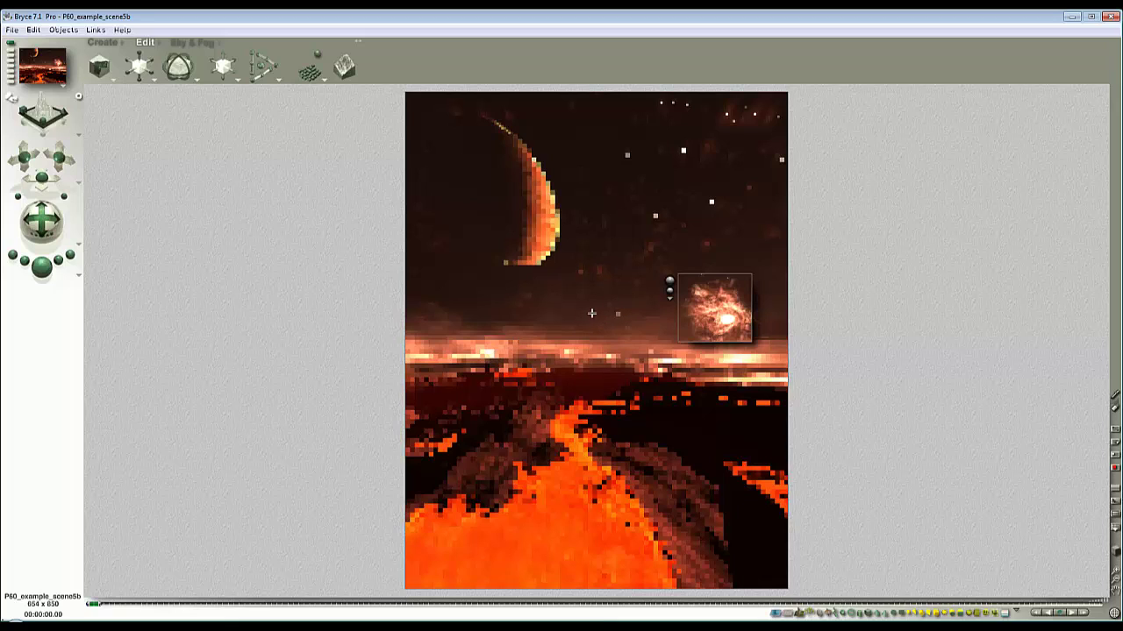
Step: Turn the camera with the trackball to bring the planet near the frame's centre and render the view
left_click(580, 286)
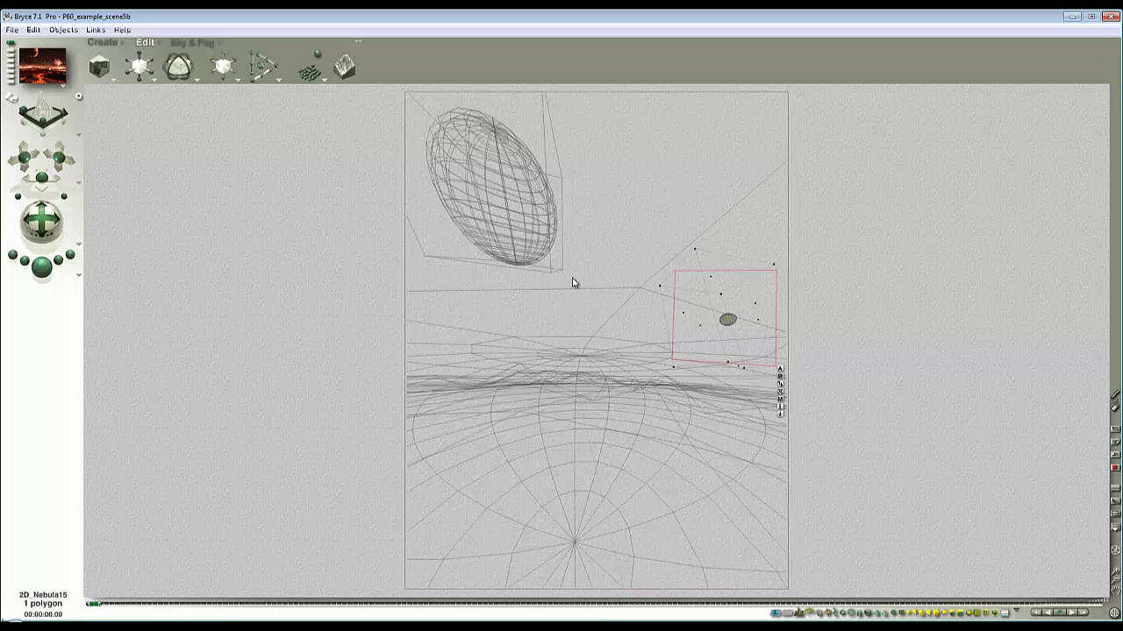
mouse_move(54, 226)
left_mouse_down()
mouse_move(56, 214)
mouse_move(53, 225)
left_mouse_up()
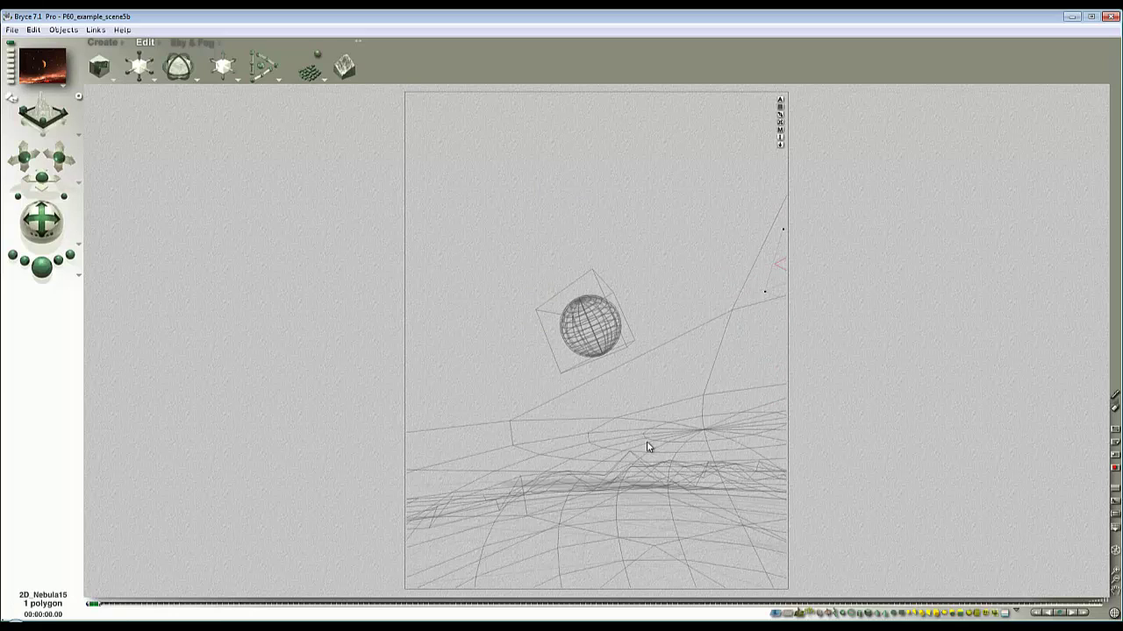
left_click(42, 265)
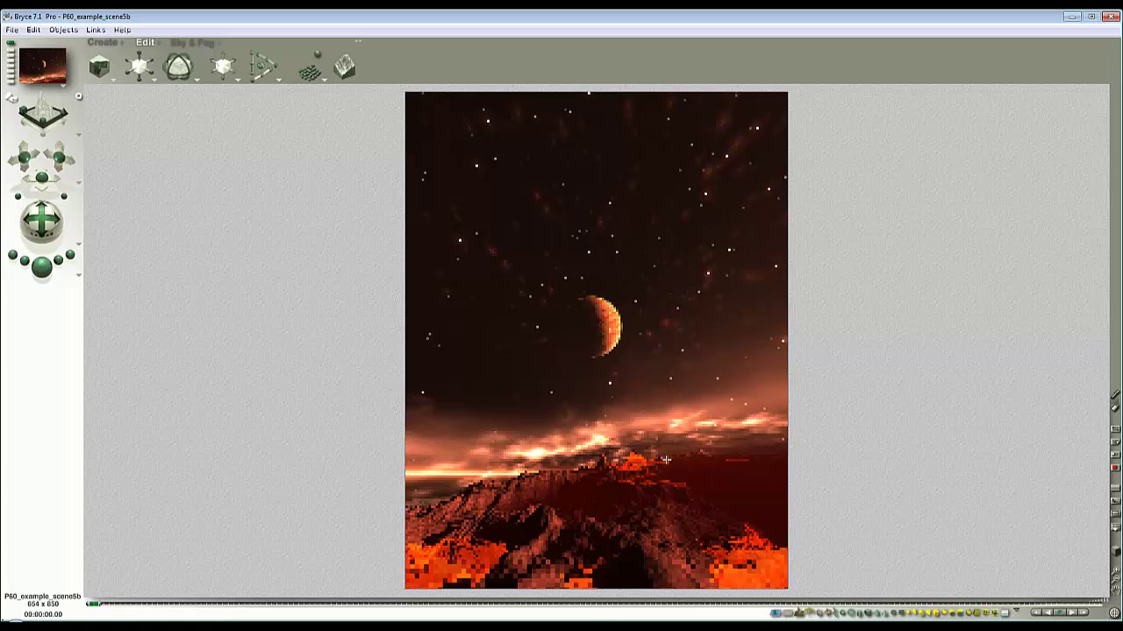
Step: Delete the Corona1 haze object and the terrain below the planet
left_click(630, 457)
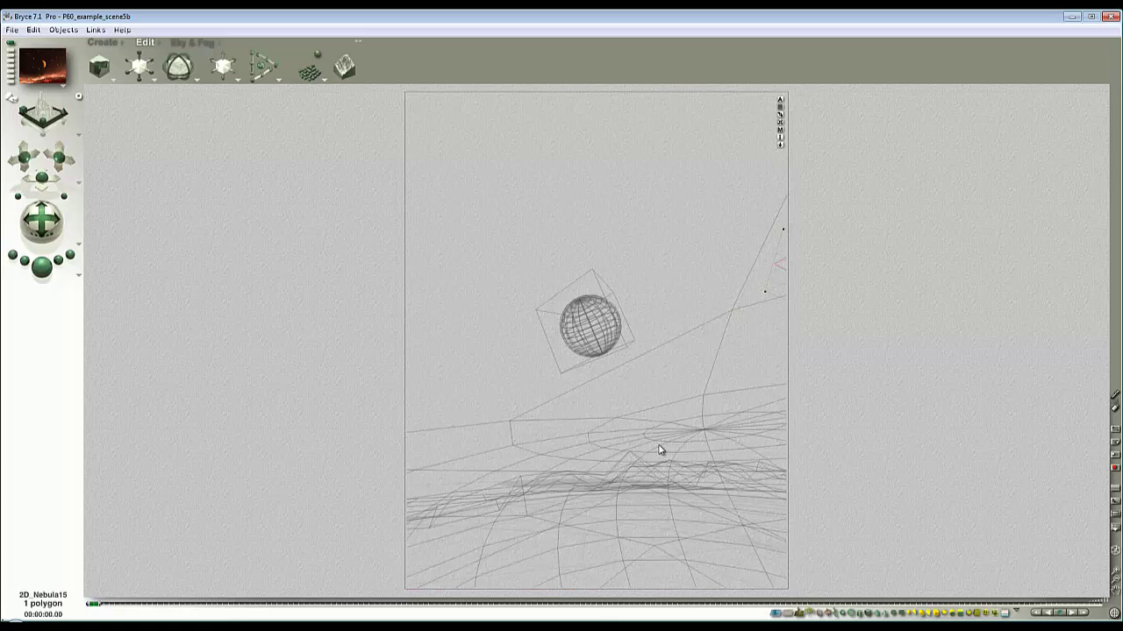
left_click(663, 452)
left_click(670, 474)
key("Delete")
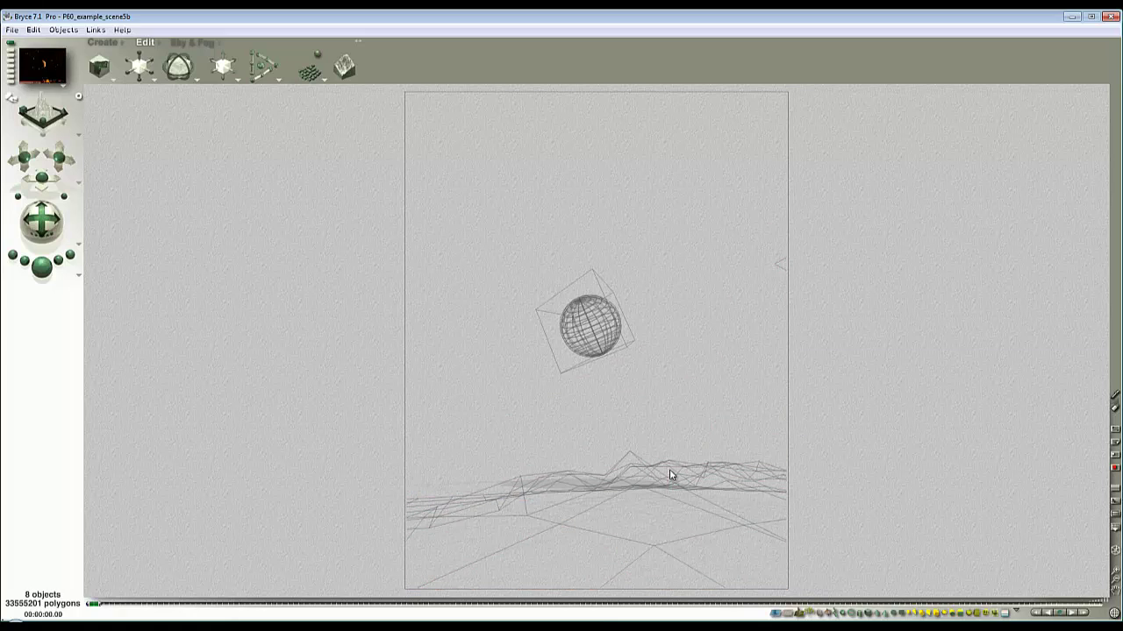
left_click(671, 475, "ctrl")
left_click(706, 482)
key("Delete")
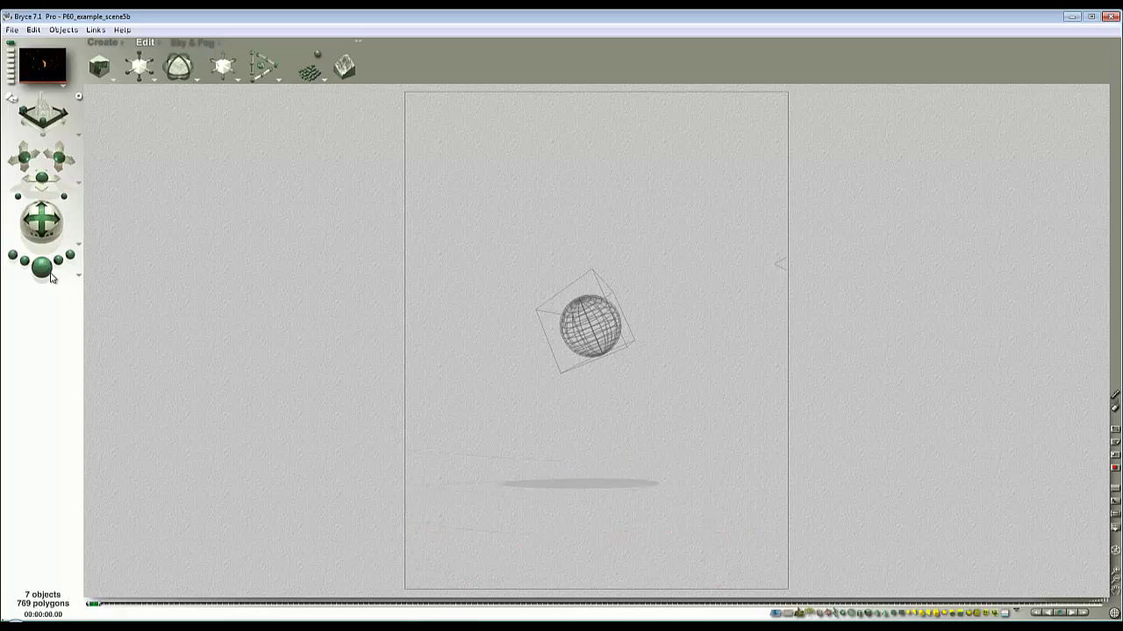
Step: Test-render the reduced scene and narrow the camera's field of view to enlarge the planet
left_click(41, 266)
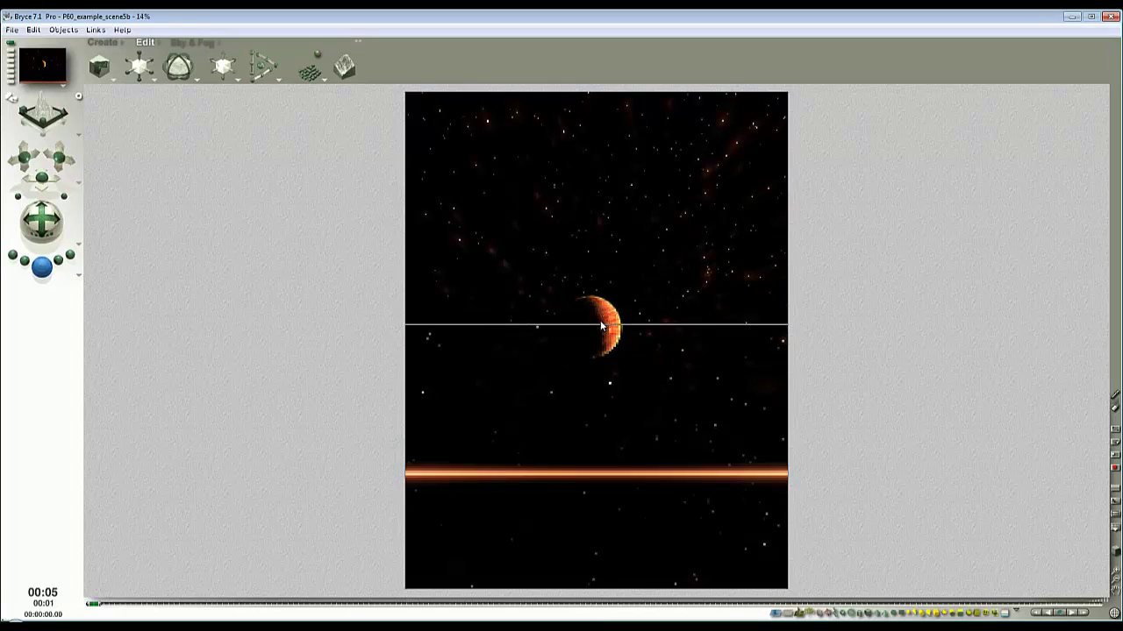
key("Escape")
left_click(64, 197)
mouse_move(64, 196)
left_mouse_down()
mouse_move(89, 197)
mouse_move(64, 196)
left_mouse_up()
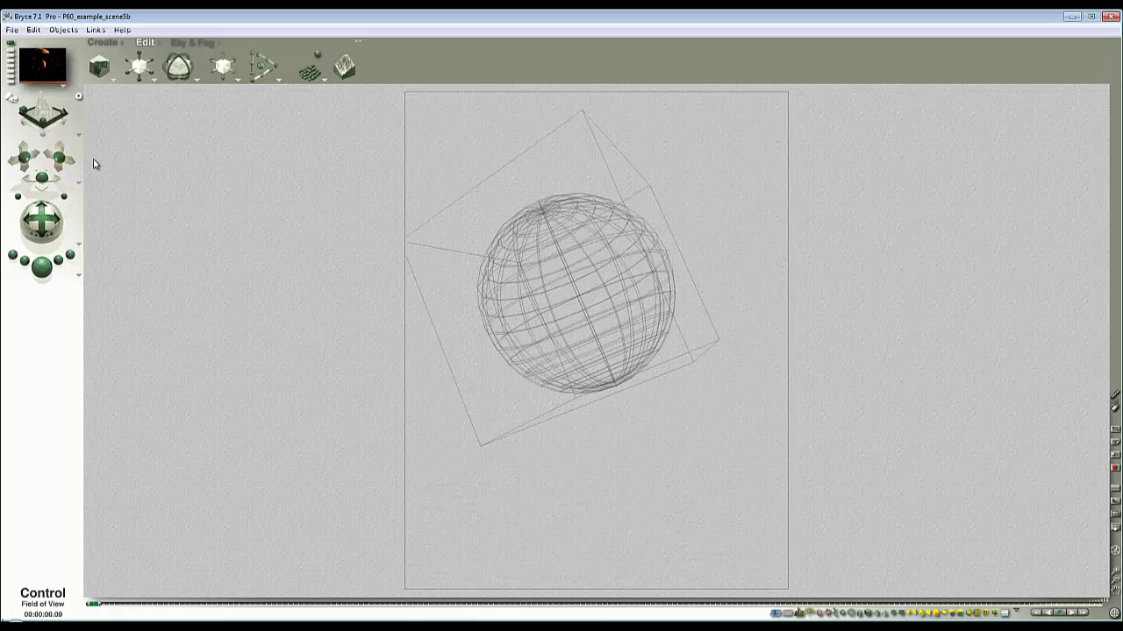
Step: Check the Atmosphere and Sun & Moon settings in the Sky Lab and leave without applying changes
left_click(200, 41)
left_click(293, 51)
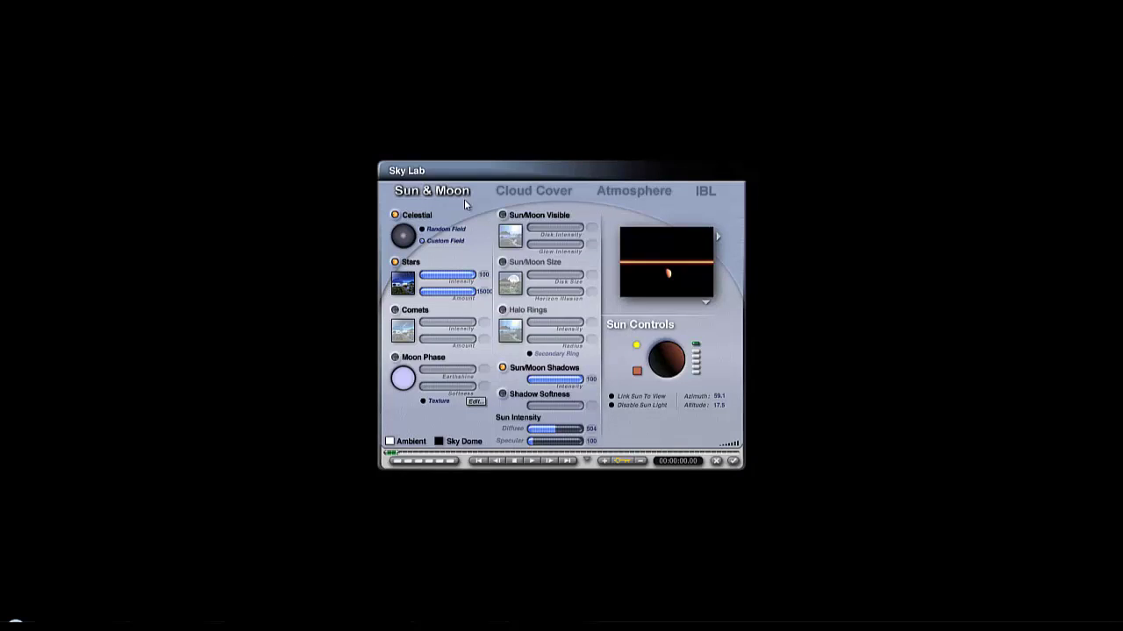
left_click(645, 193)
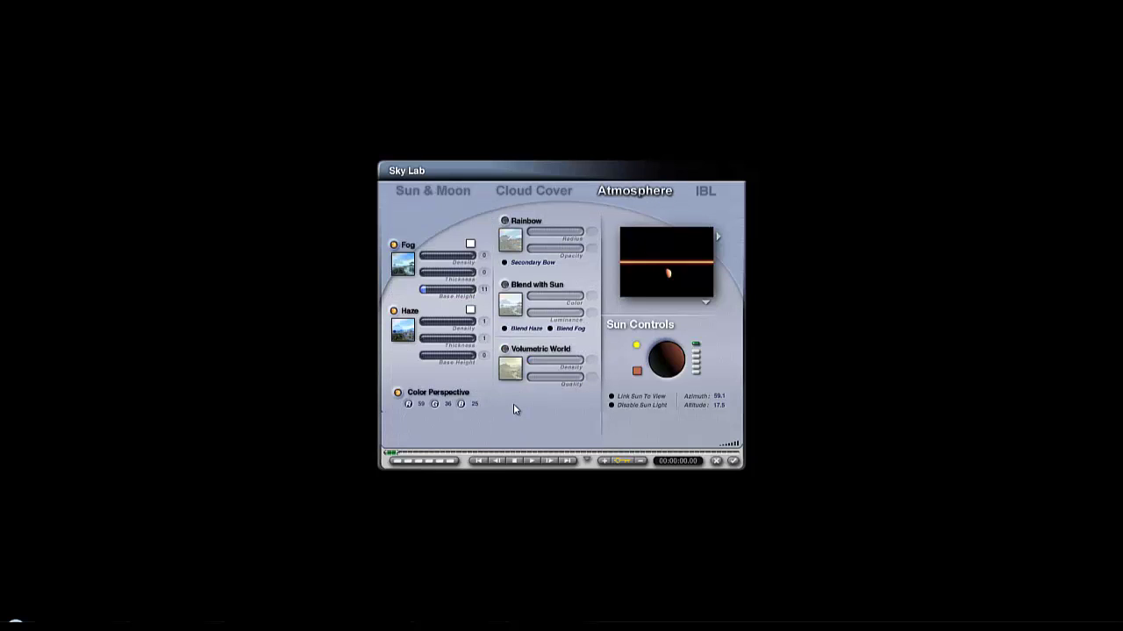
left_click(441, 192)
left_click(719, 462)
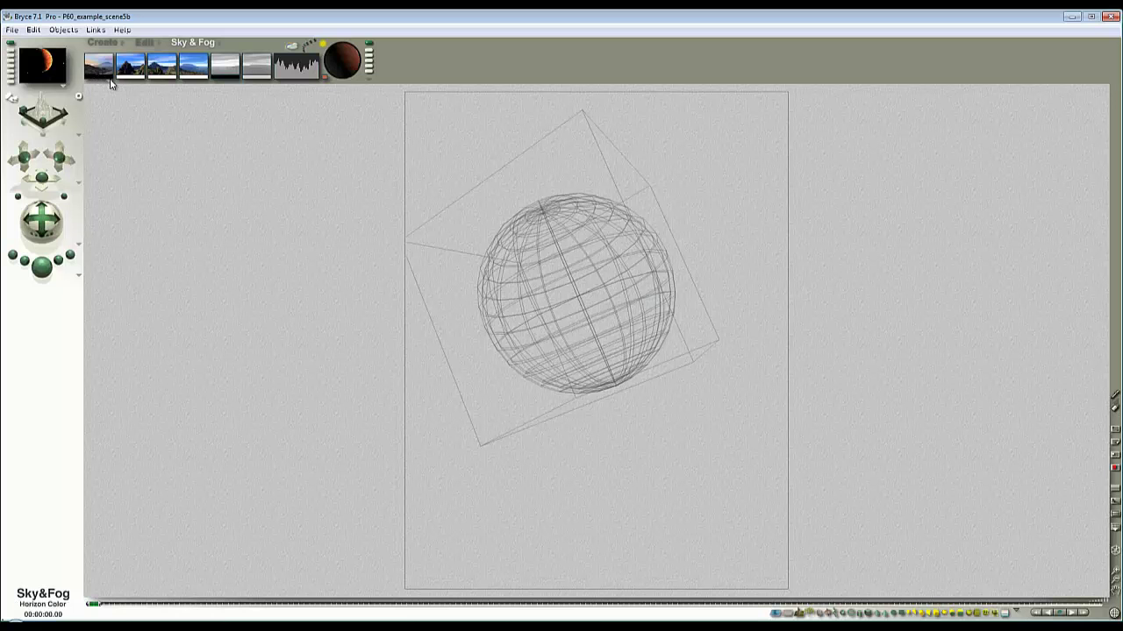
Step: Turn off the sky's atmosphere and render the planet with the camera repositioned to show it larger
left_click(111, 81)
left_click(137, 131)
left_click(41, 266)
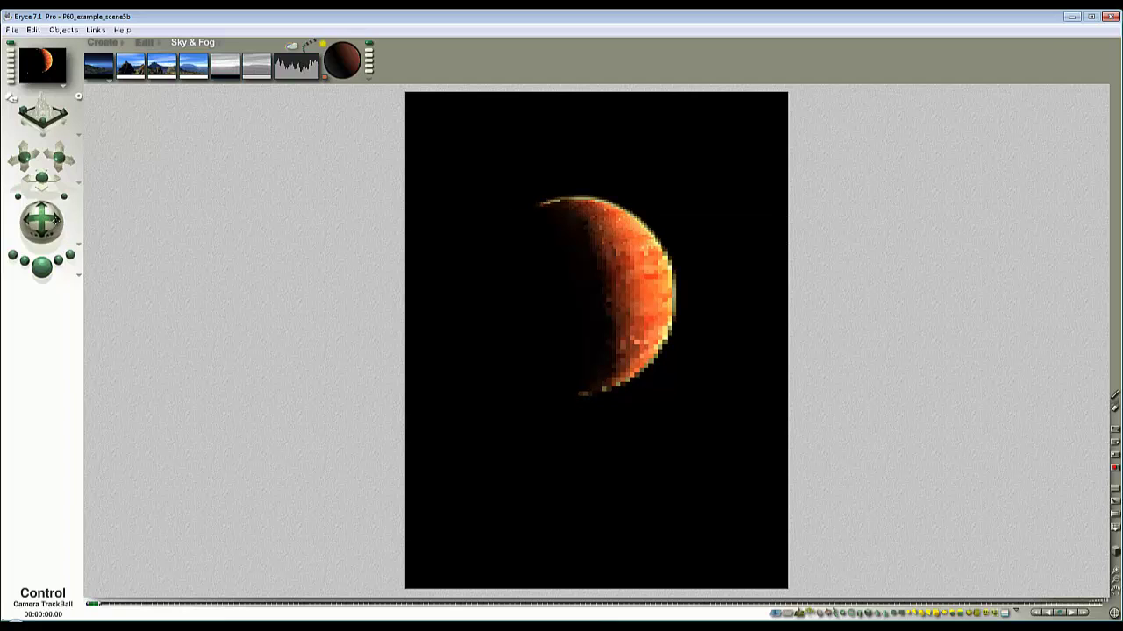
mouse_move(42, 218)
left_mouse_down()
mouse_move(65, 199)
mouse_move(53, 227)
left_mouse_up()
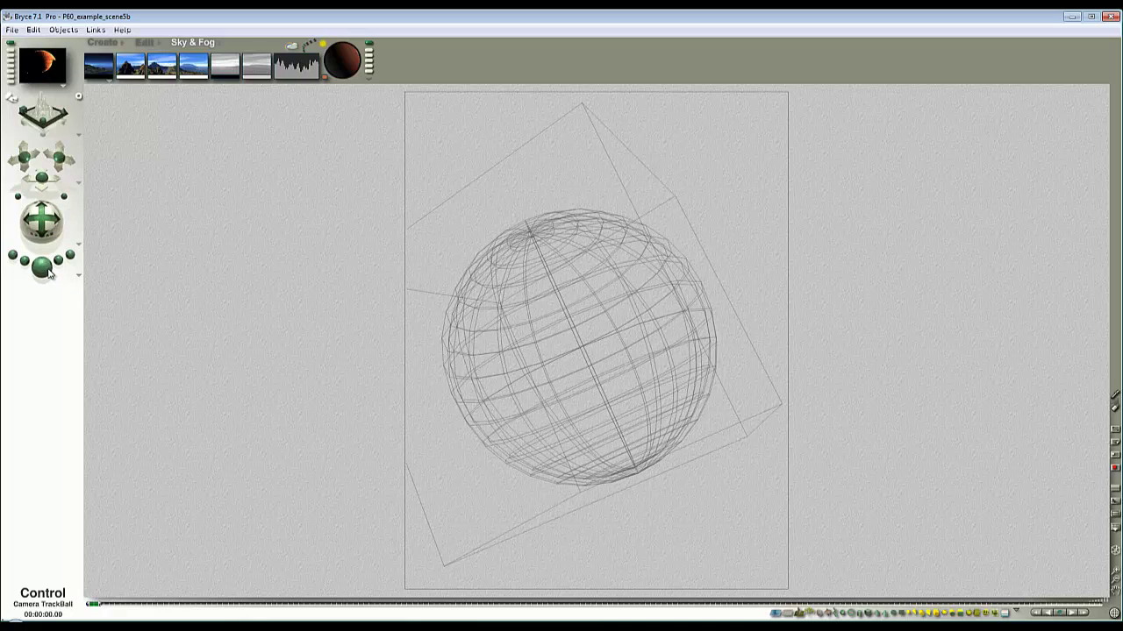
left_click(49, 273)
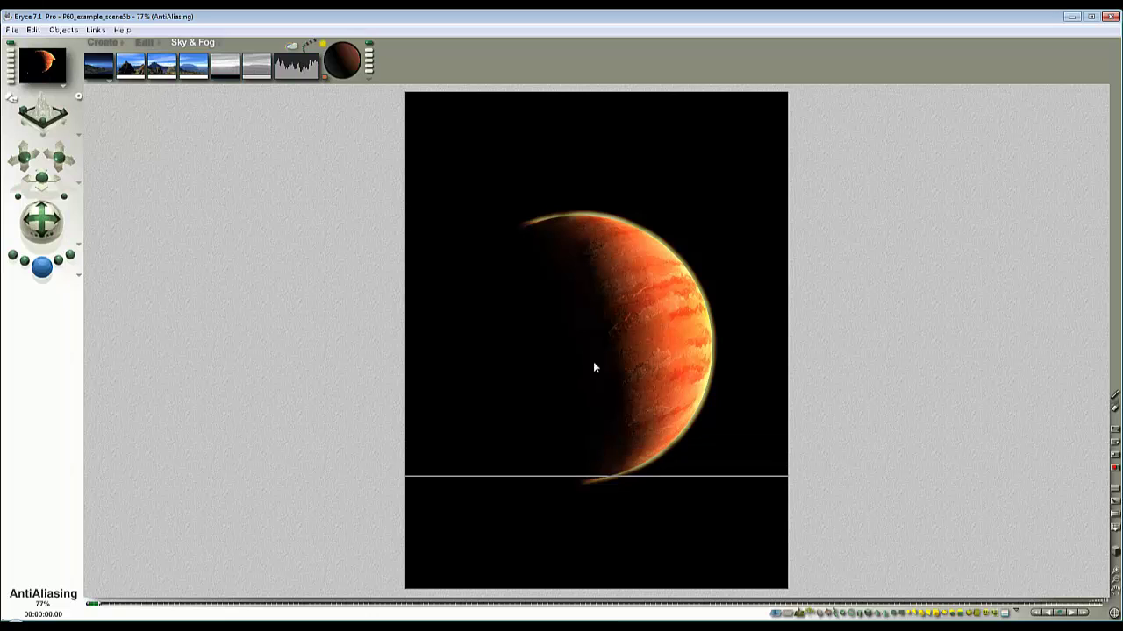
Step: Export the finished planet render as the 24-bit bitmap Background4.bmp in the P60_pass folder
left_click(508, 315)
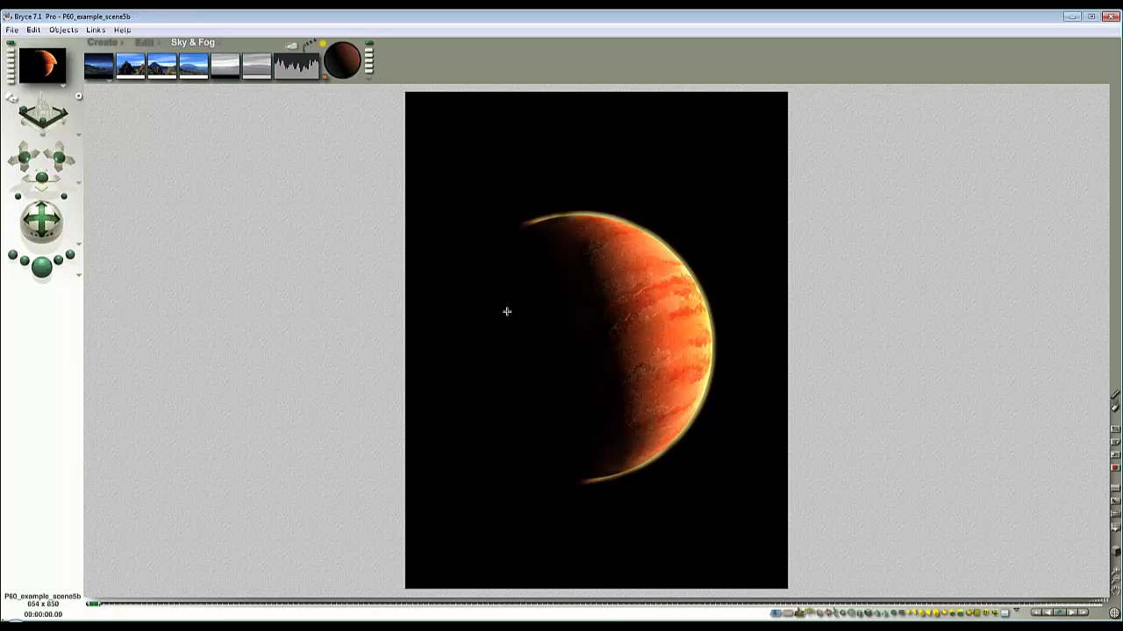
left_click(11, 31)
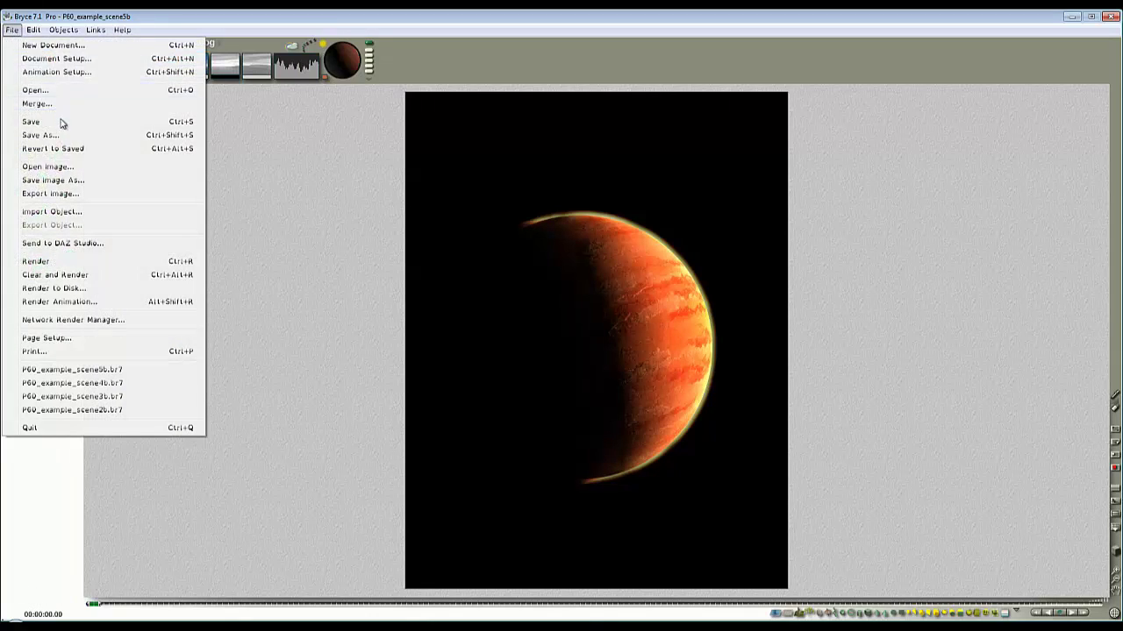
left_click(63, 196)
left_click_drag(674, 279, 676, 283)
left_click(463, 313)
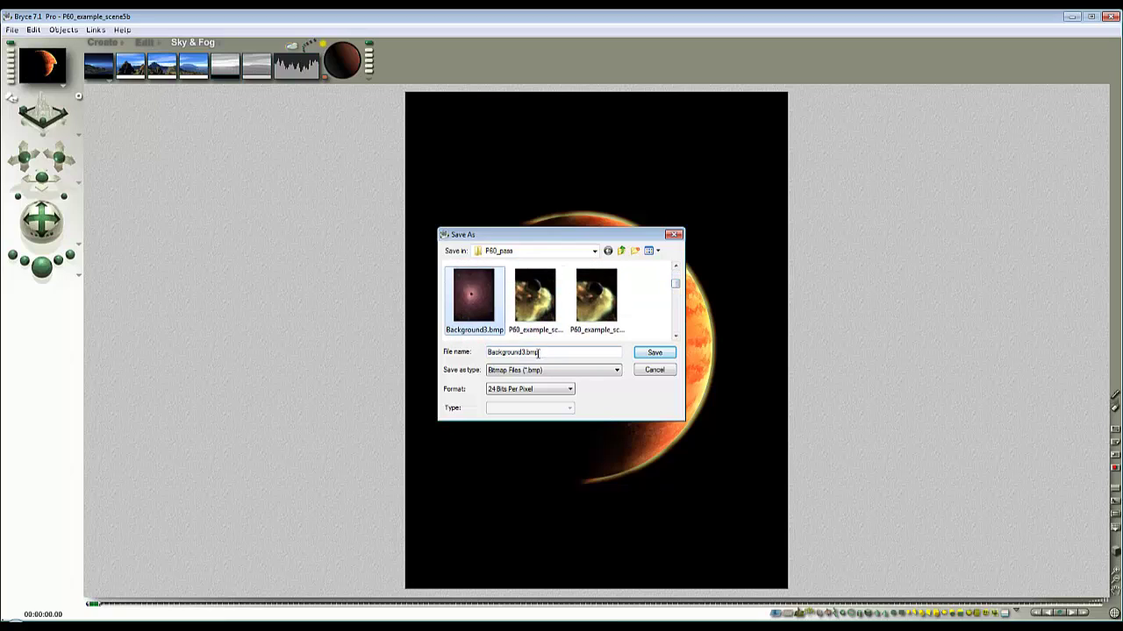
left_click(525, 353)
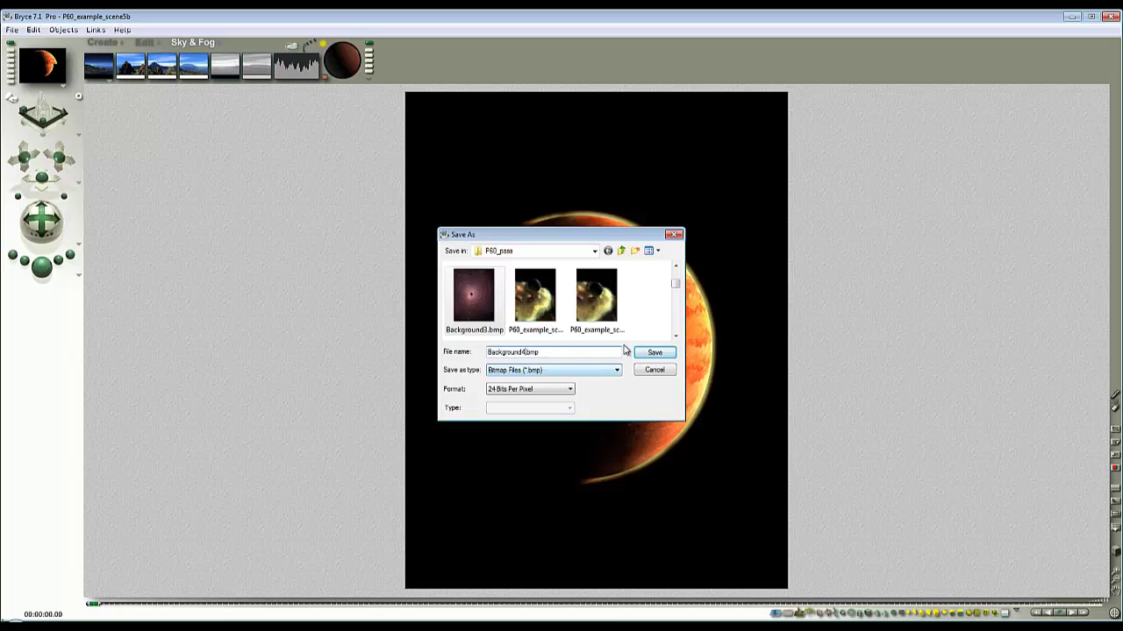
left_click(649, 351)
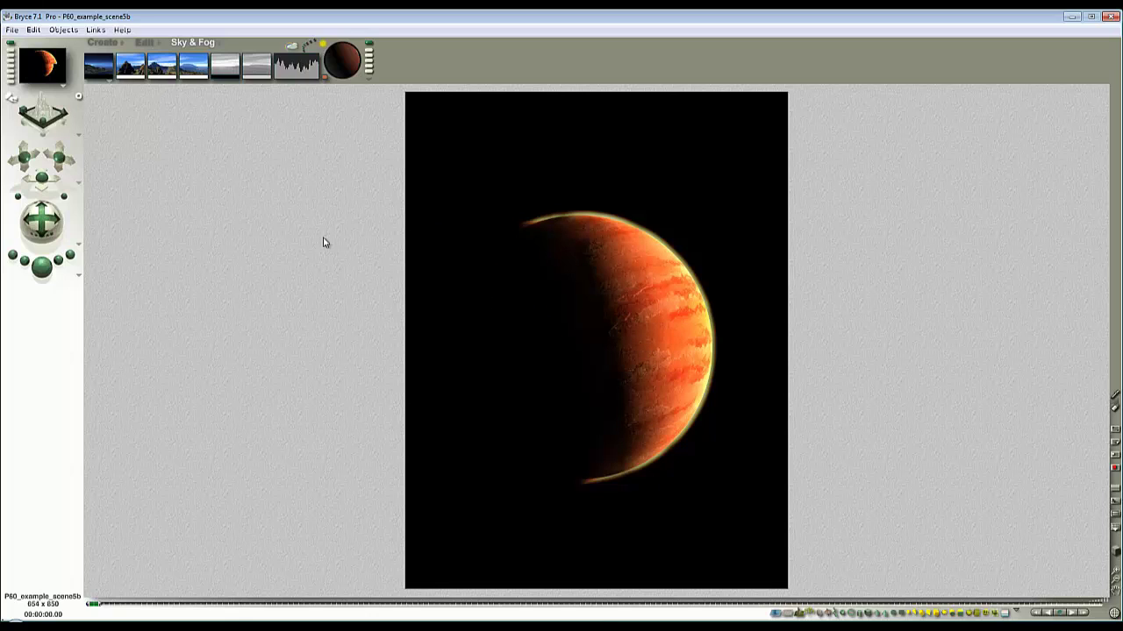
Step: Raise the ambience in the volume material of the outer haze sphere around the planet
key("Escape")
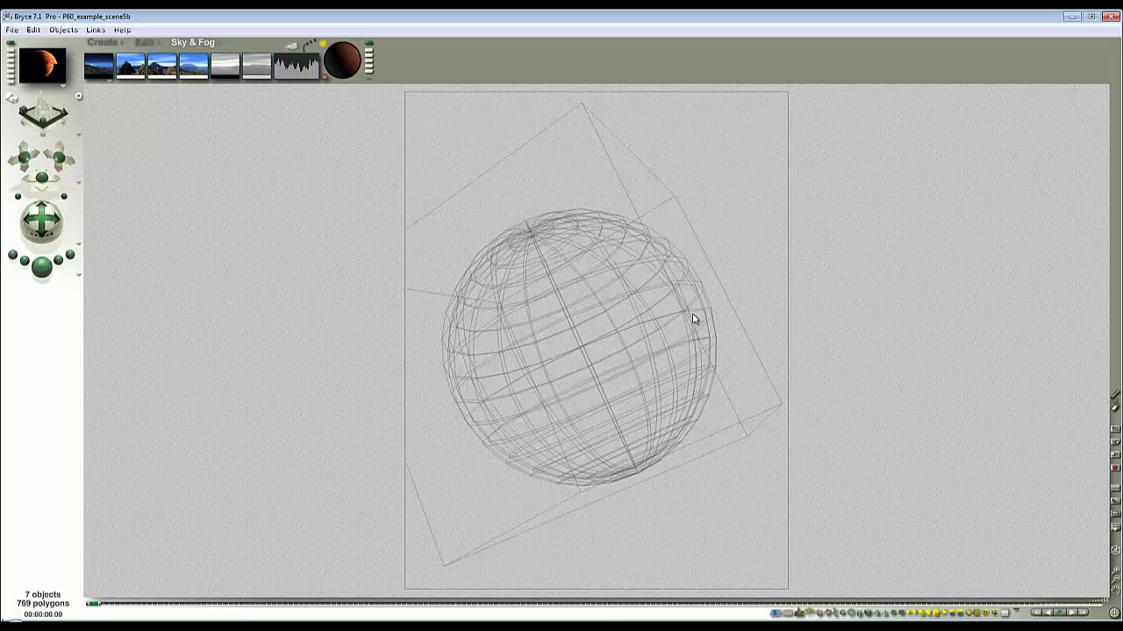
right_click(693, 319)
left_click(719, 335)
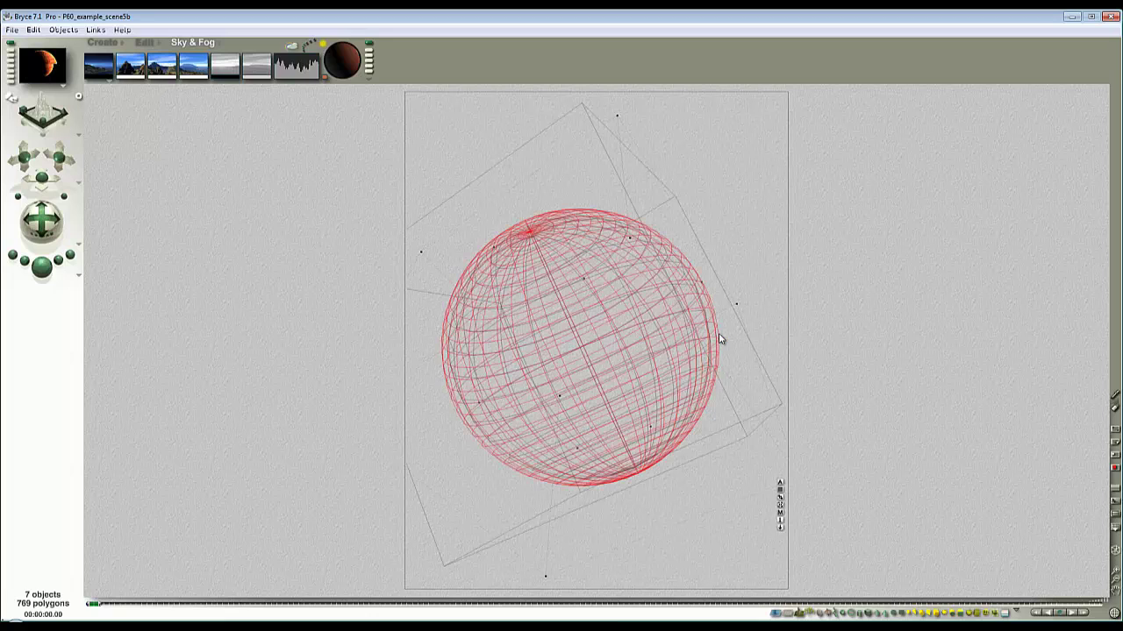
left_click(780, 516)
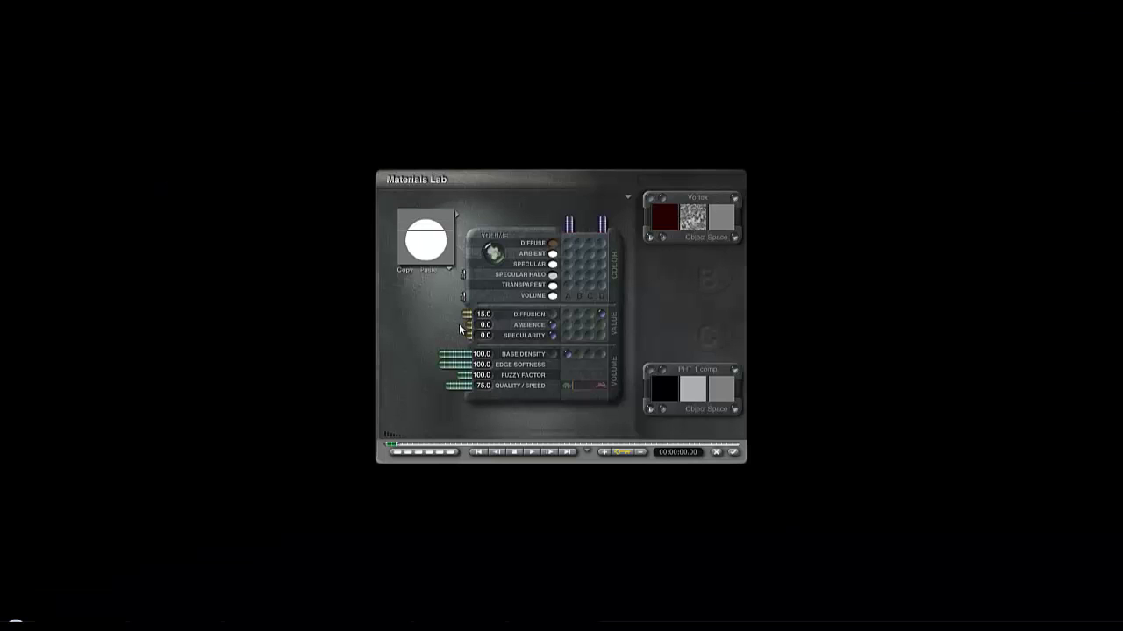
left_click_drag(459, 329, 405, 325)
left_click(734, 453)
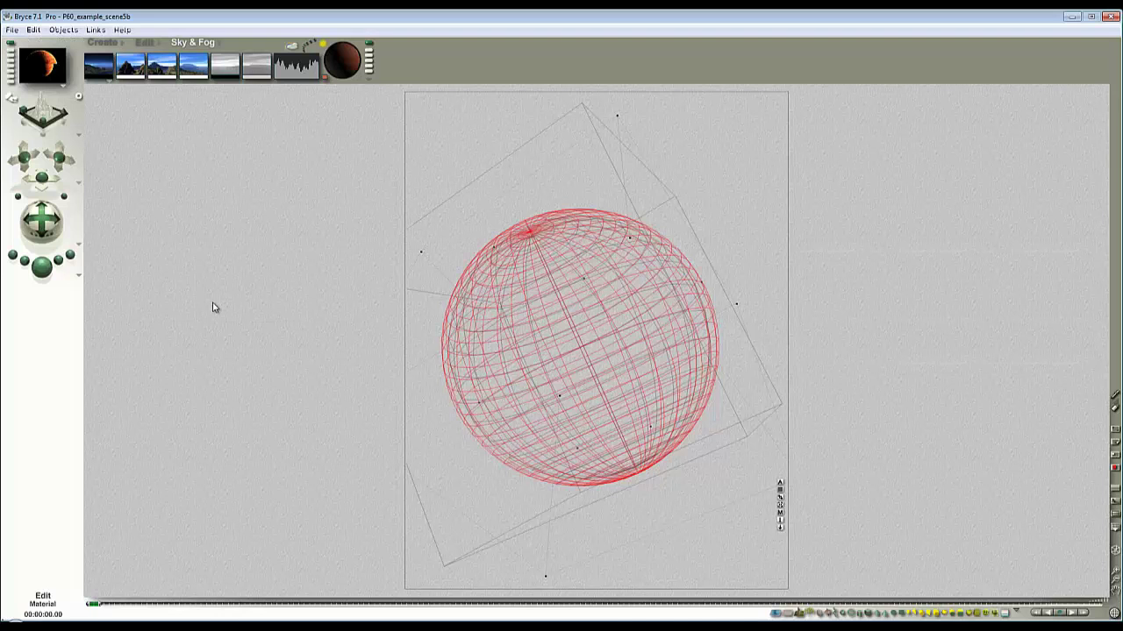
Step: Give the Atmosphere9 sphere a white material with diffusion and ambience at 100, and render the planet as a mask
right_click(646, 317)
left_click(672, 353)
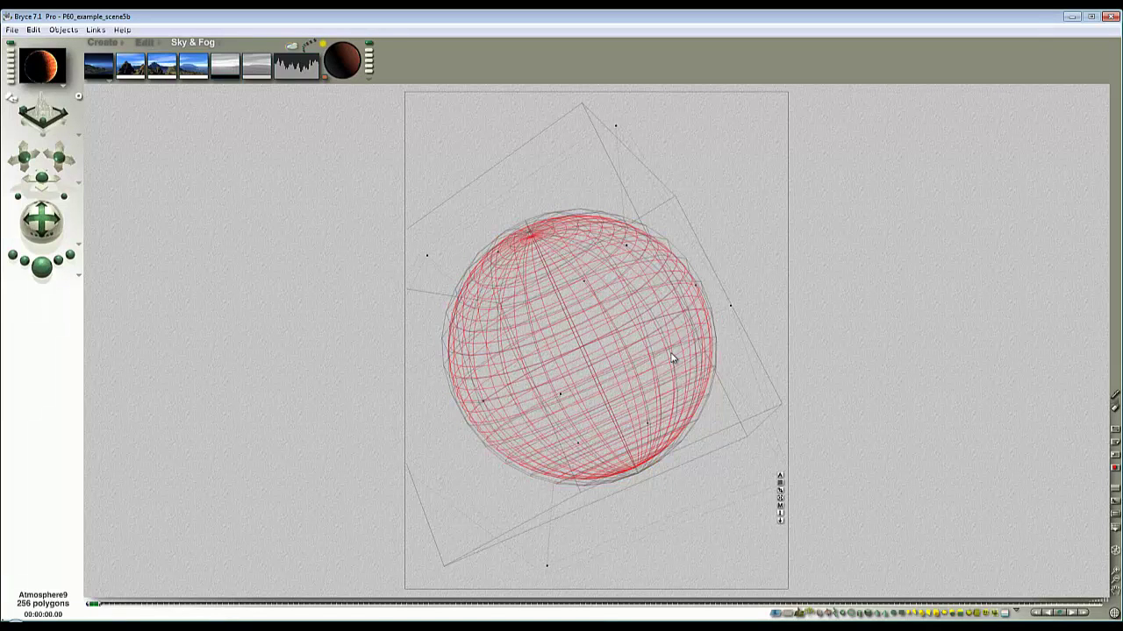
left_click(780, 507)
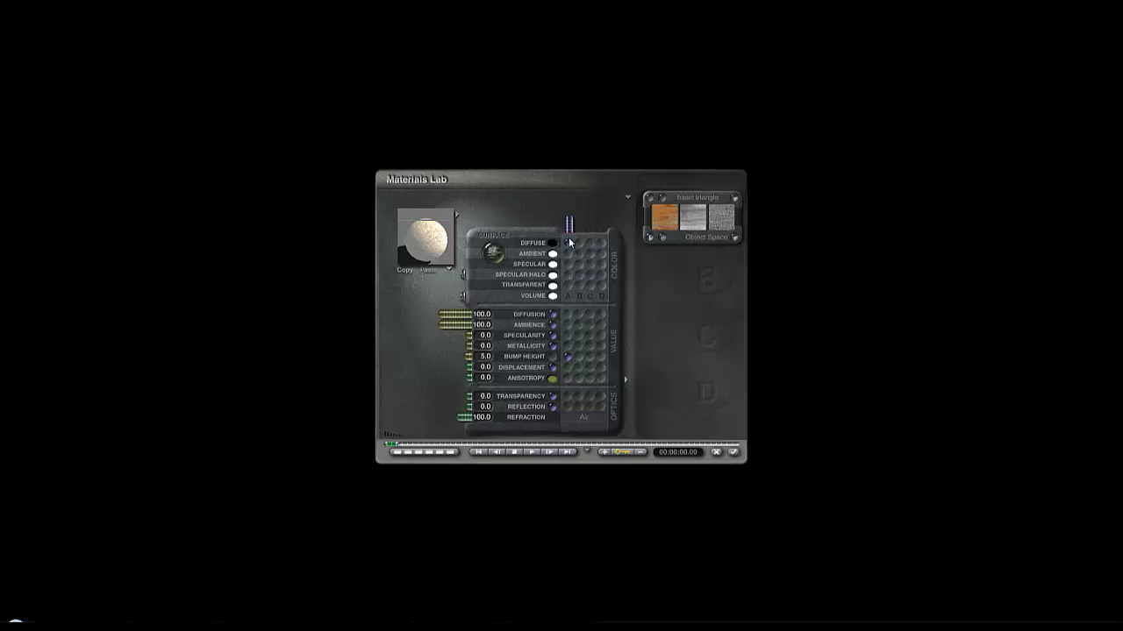
left_click(734, 453)
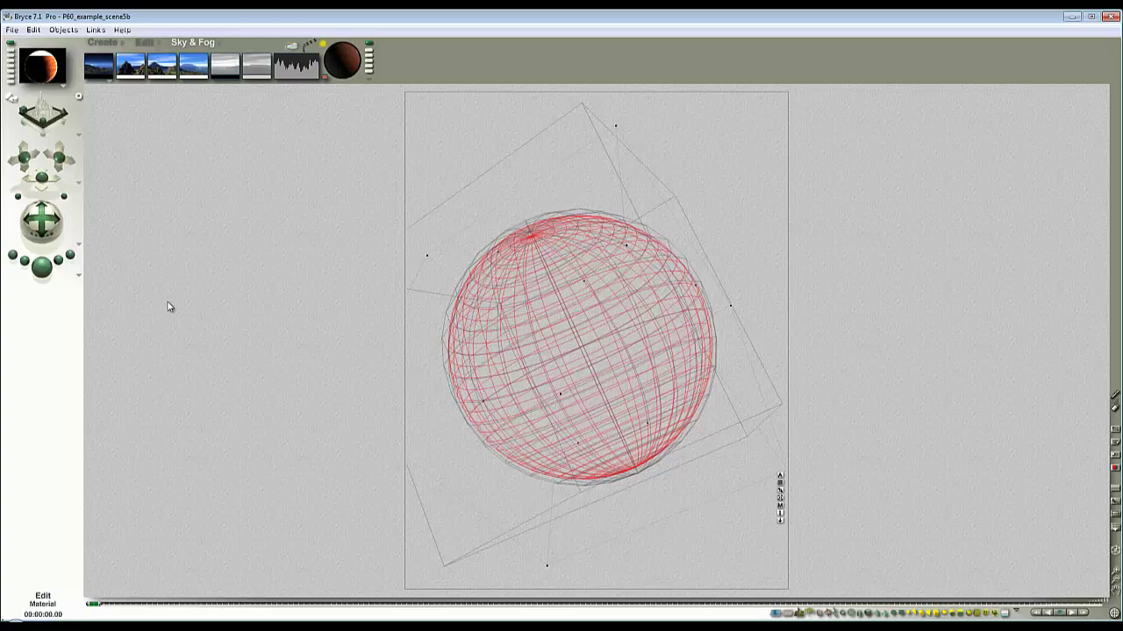
left_click(41, 268)
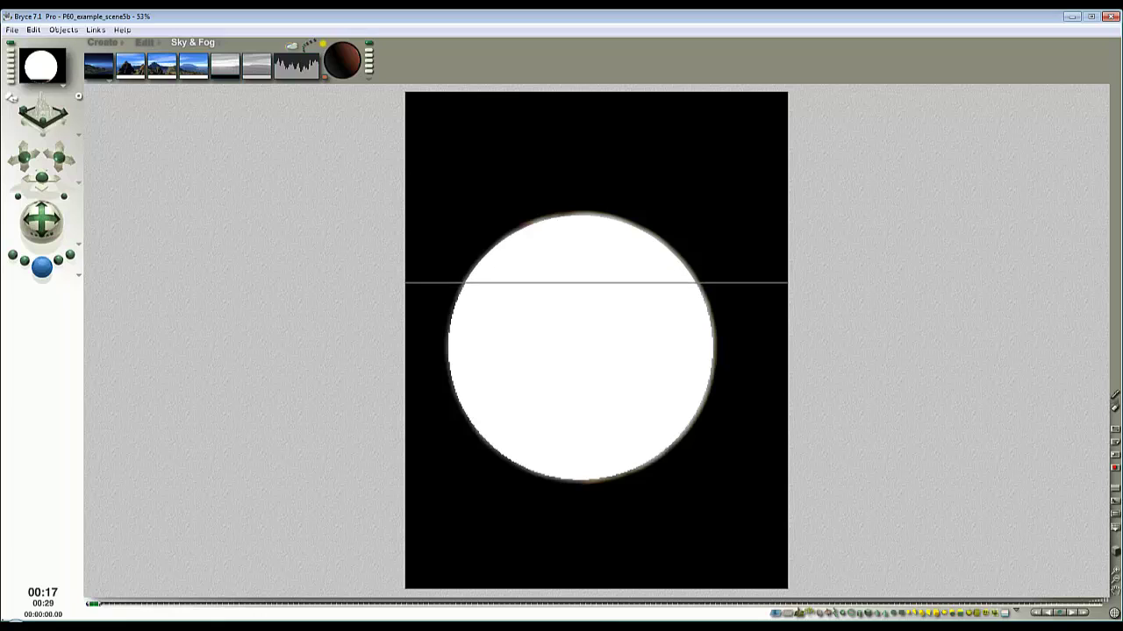
Step: Switch to Windows Photo Viewer to examine the finished image P60_example_scene5.bmp, and close it
key("alt+Tab")
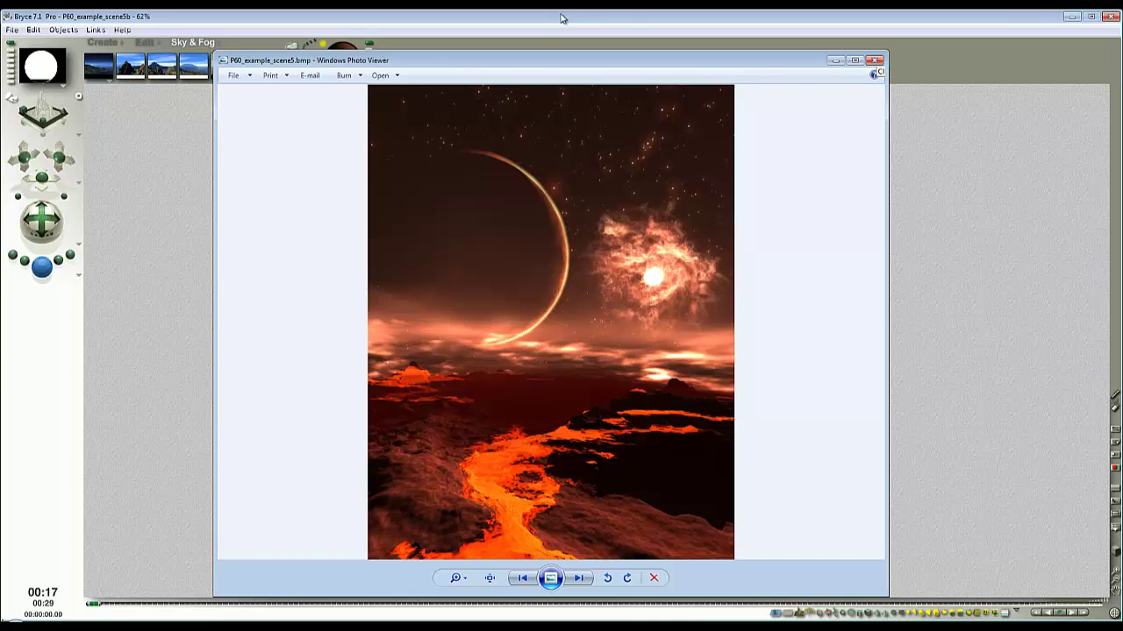
left_click(875, 61)
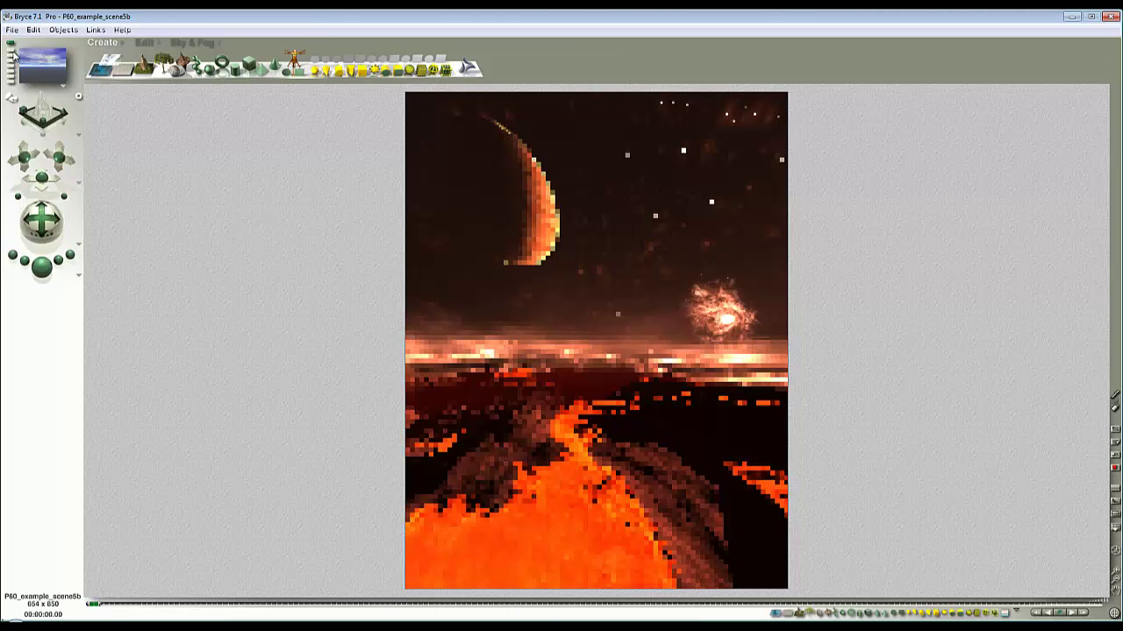
Step: Store the current camera view in a memory dot and set the camera's origin and rotation to 0 on all axes
left_click(12, 53)
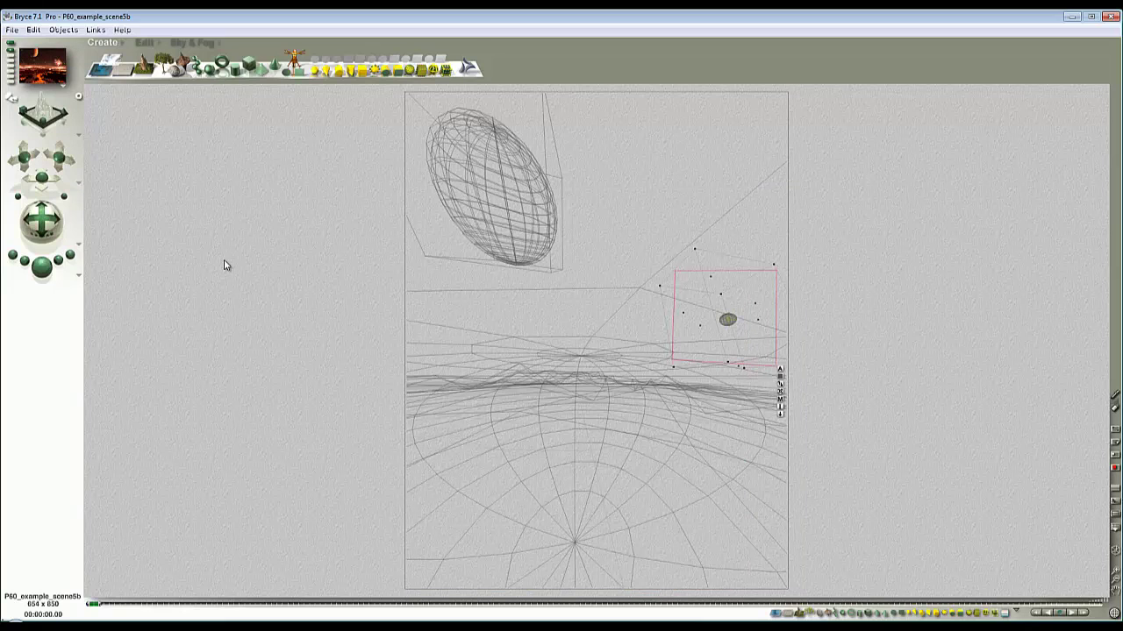
key("4")
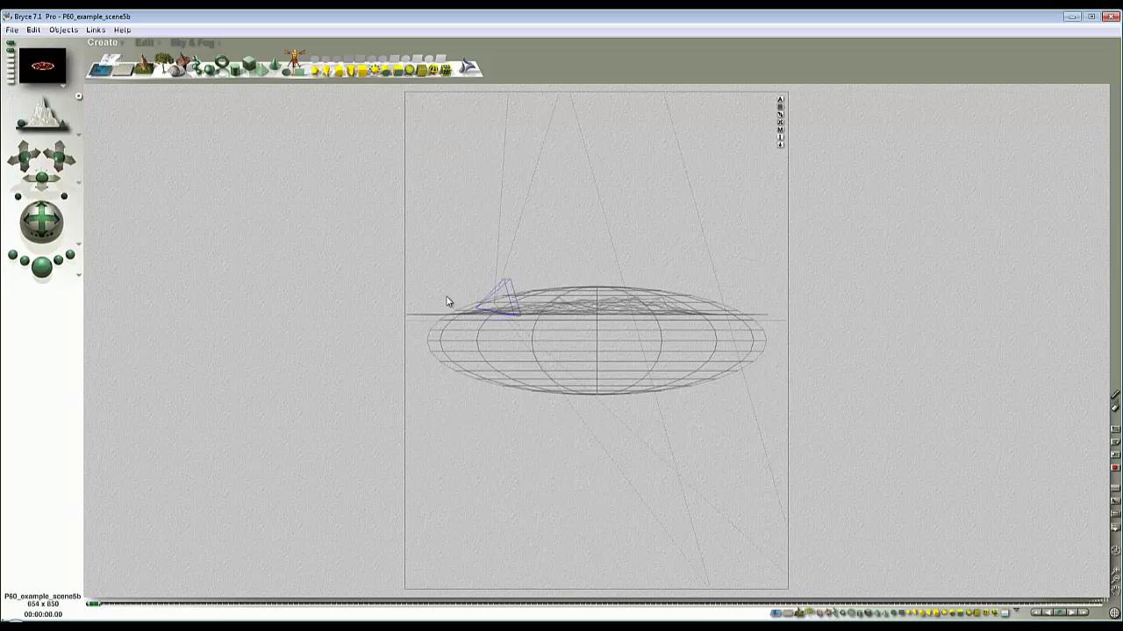
left_click(506, 295)
left_click(539, 285)
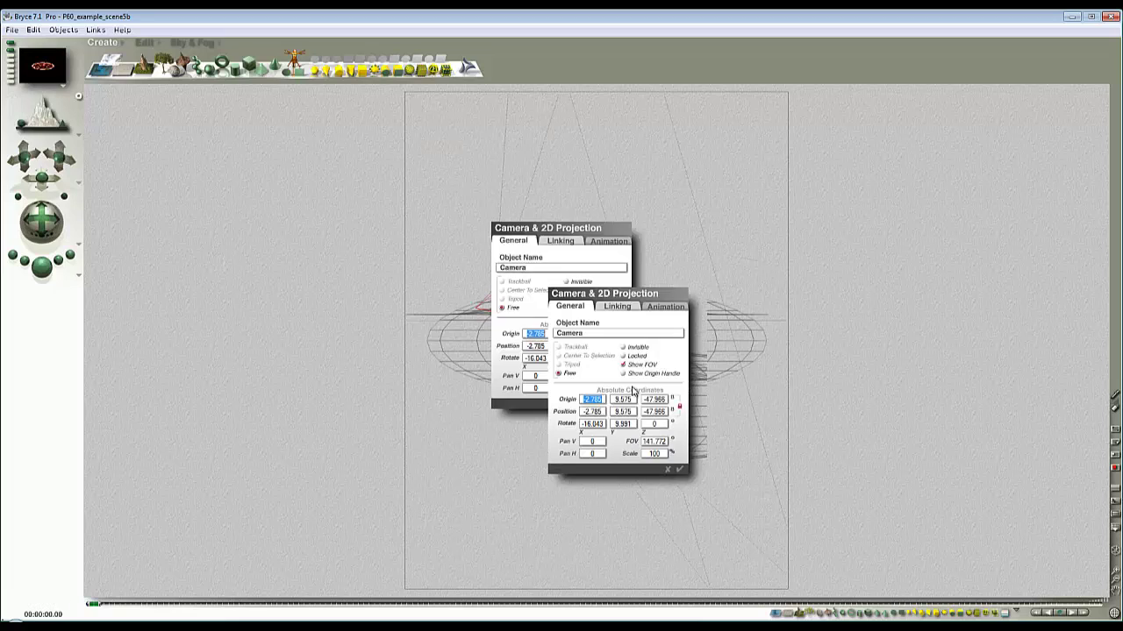
type("0")
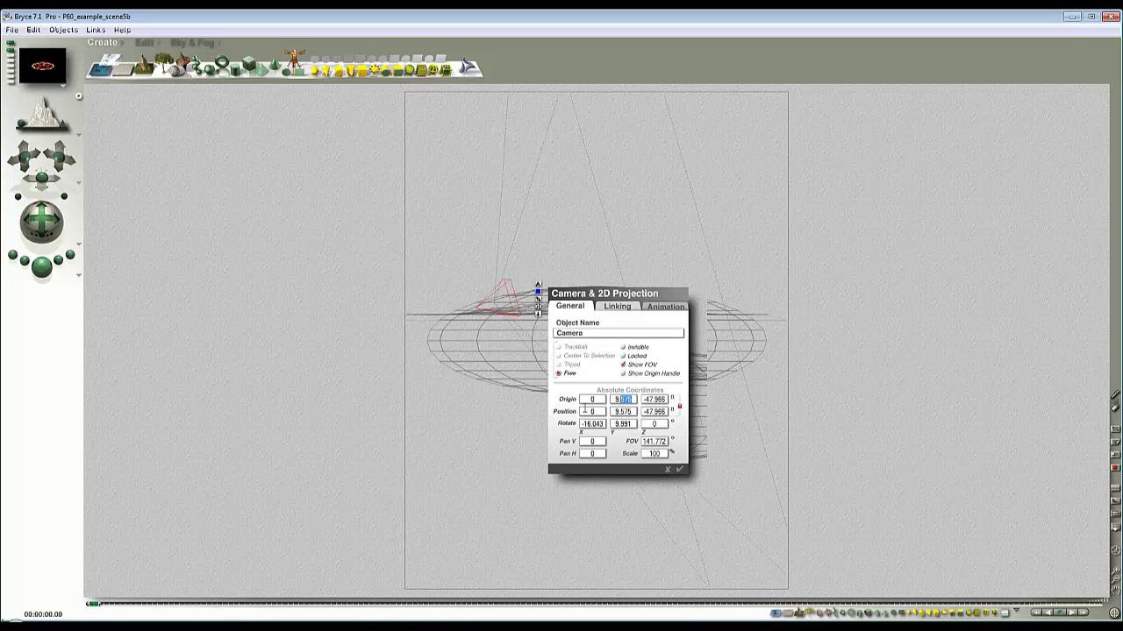
type("0")
left_click(665, 400)
type("0")
left_click(628, 424)
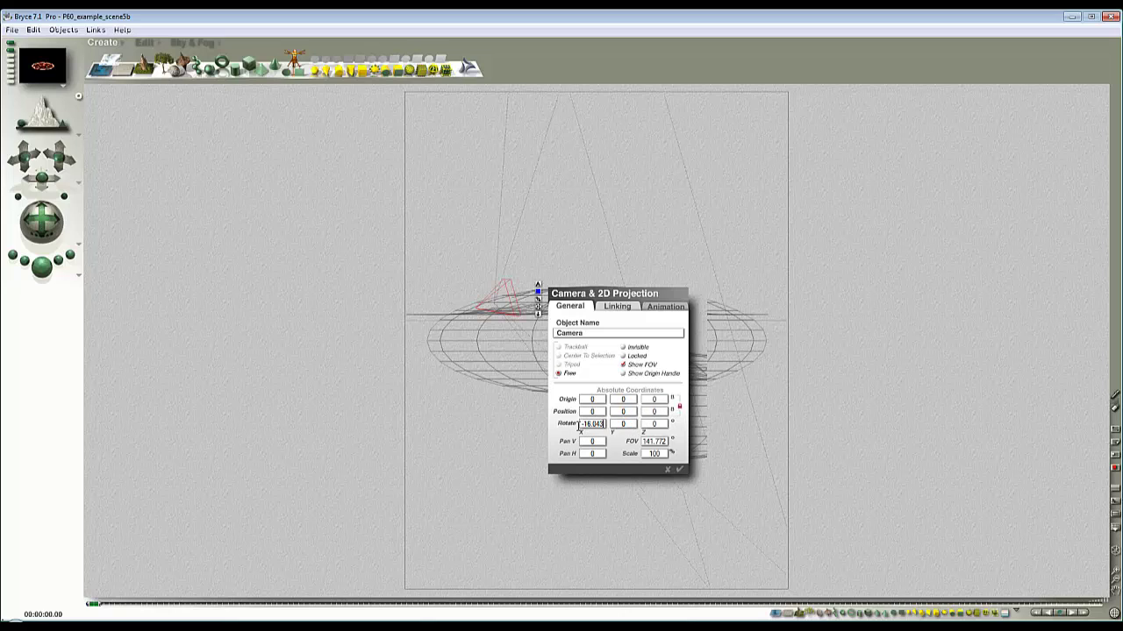
left_click(679, 469)
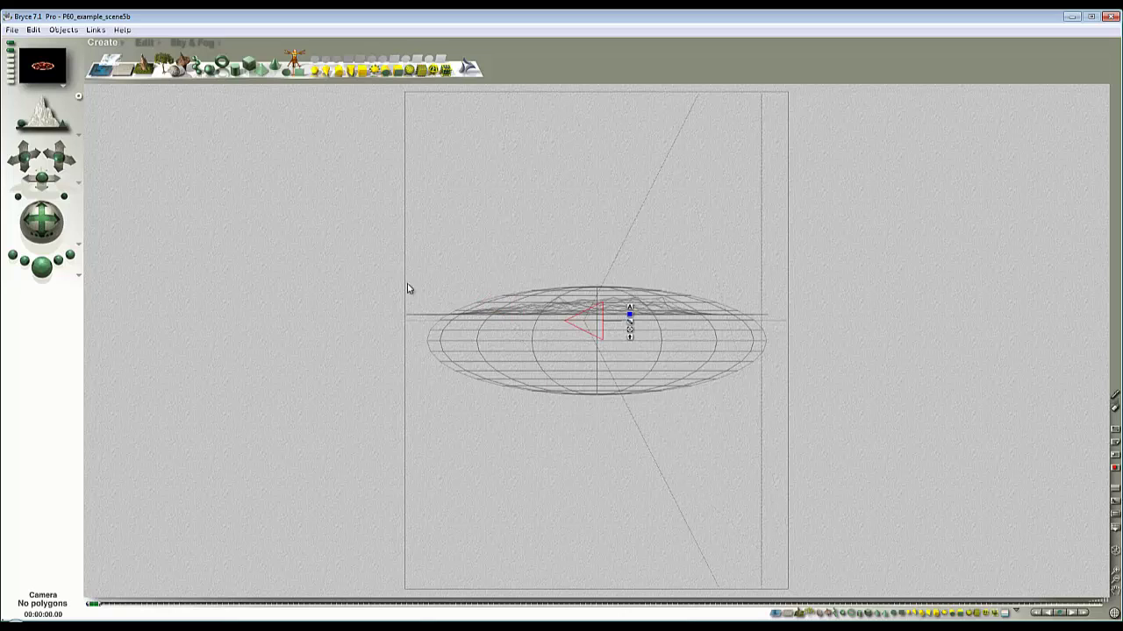
Step: Create a 2D picture object from the planet render Background4.bmp
left_click(296, 59)
left_click(459, 332)
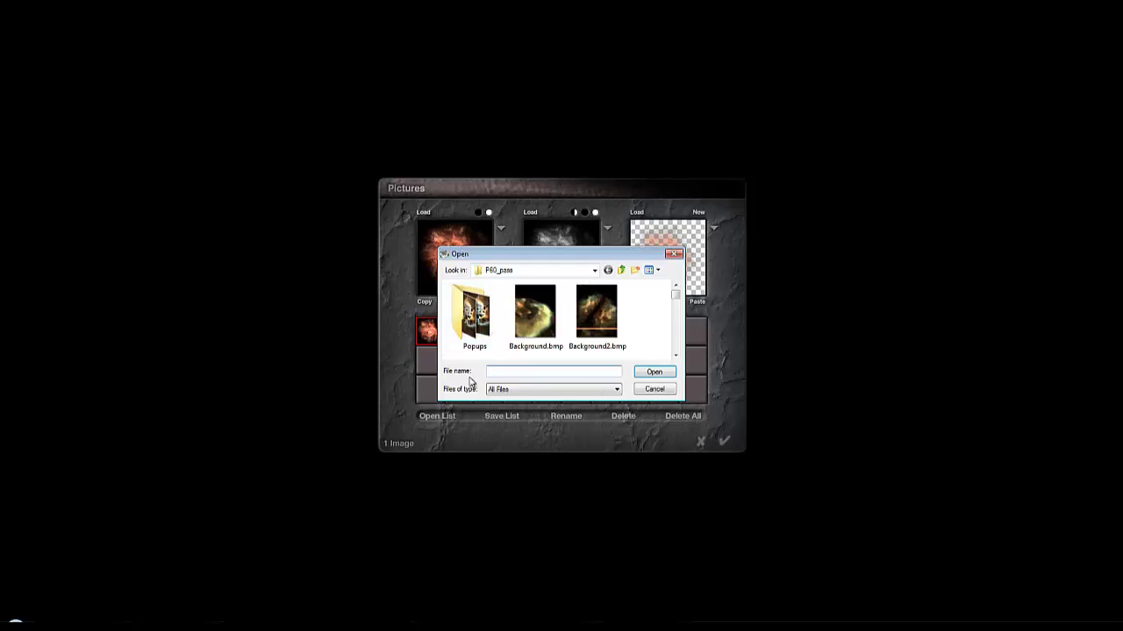
left_click_drag(675, 298, 676, 302)
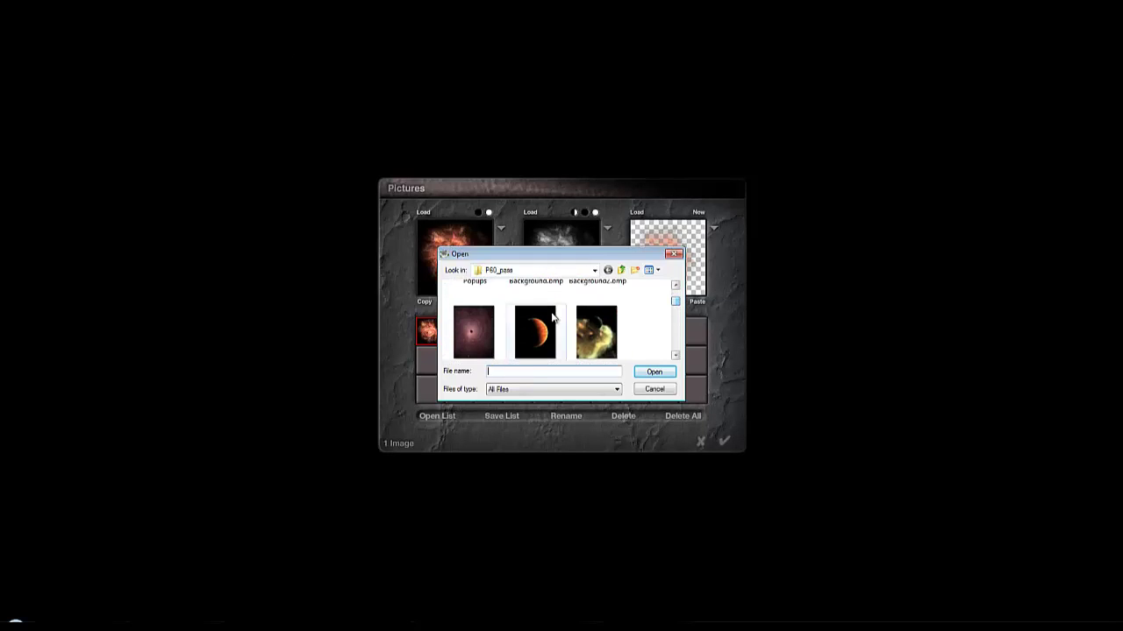
left_click(553, 319)
left_click(660, 373)
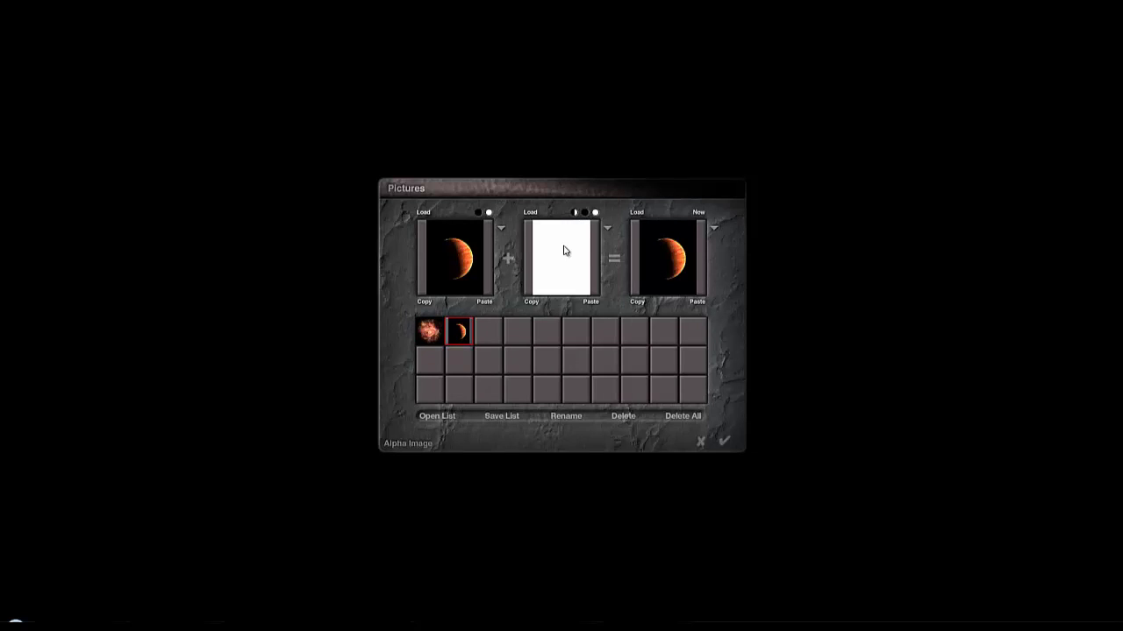
left_click(725, 442)
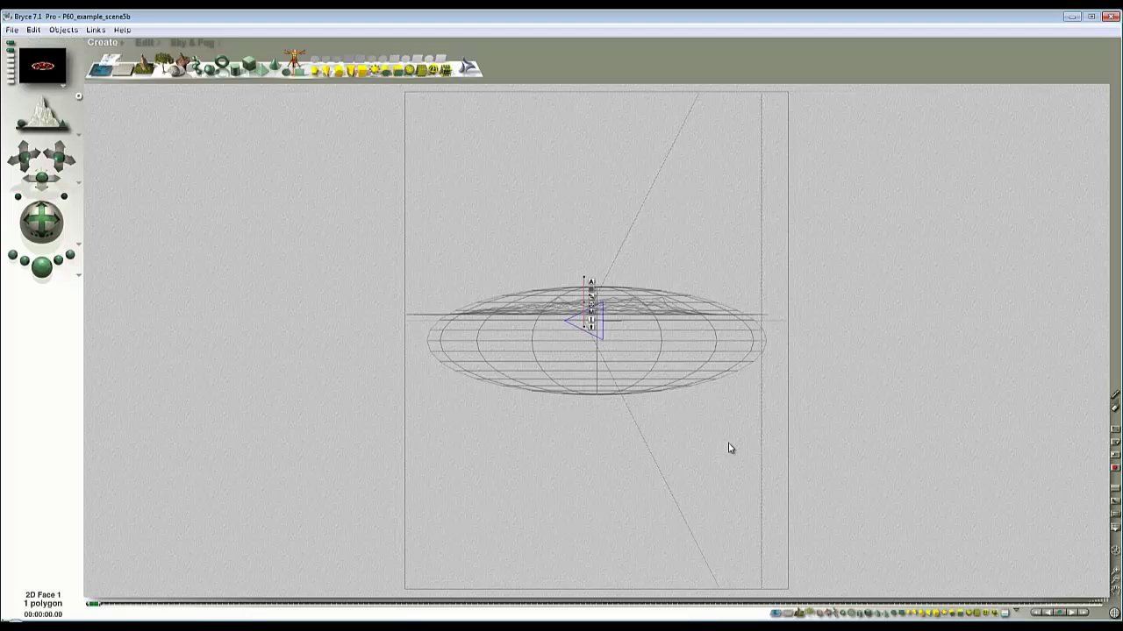
Step: Set the Y position of the new planet picture plane to 0
left_click(590, 283)
left_click(678, 420)
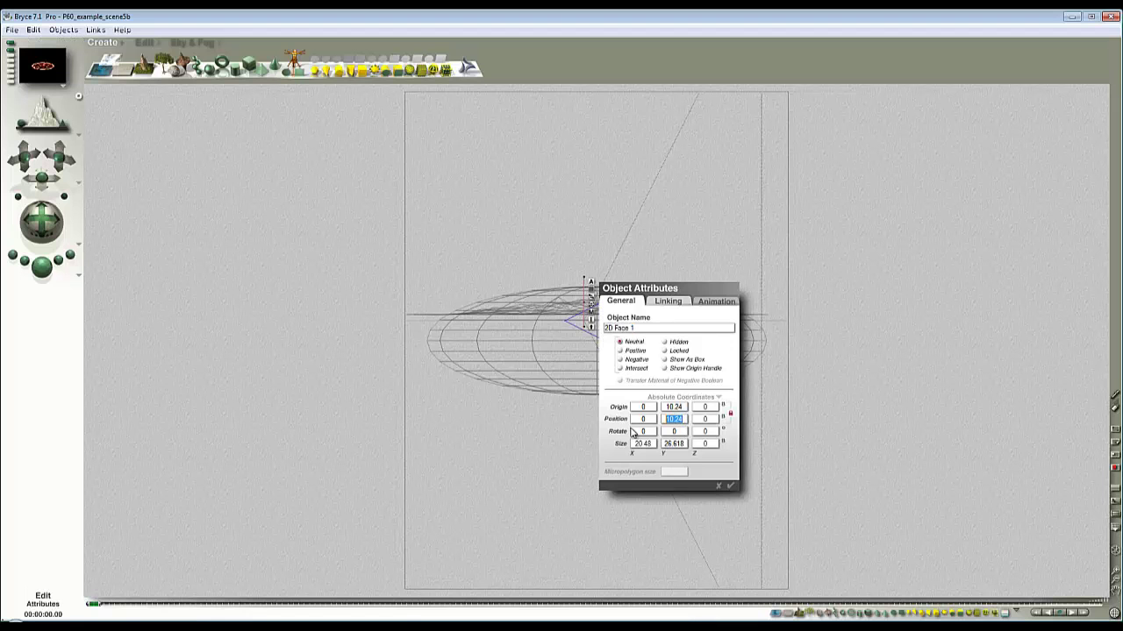
type("0")
left_click(731, 485)
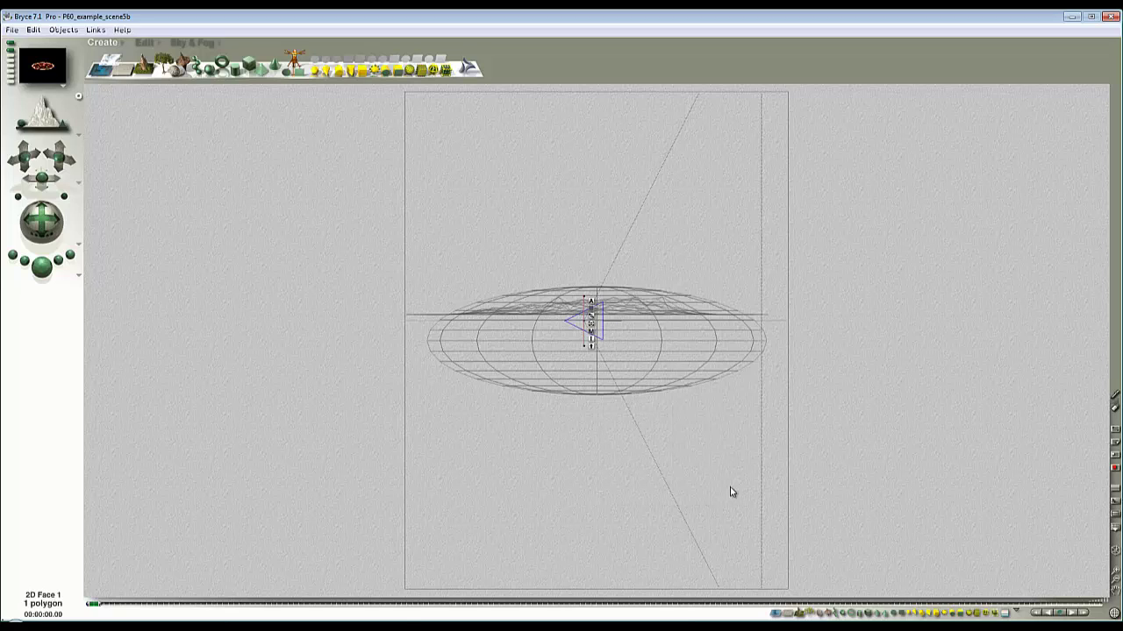
Step: Move the planet picture plane away from the camera along Z to about 171, beyond the landscape objects
left_click(144, 42)
left_click_drag(233, 64, 240, 63)
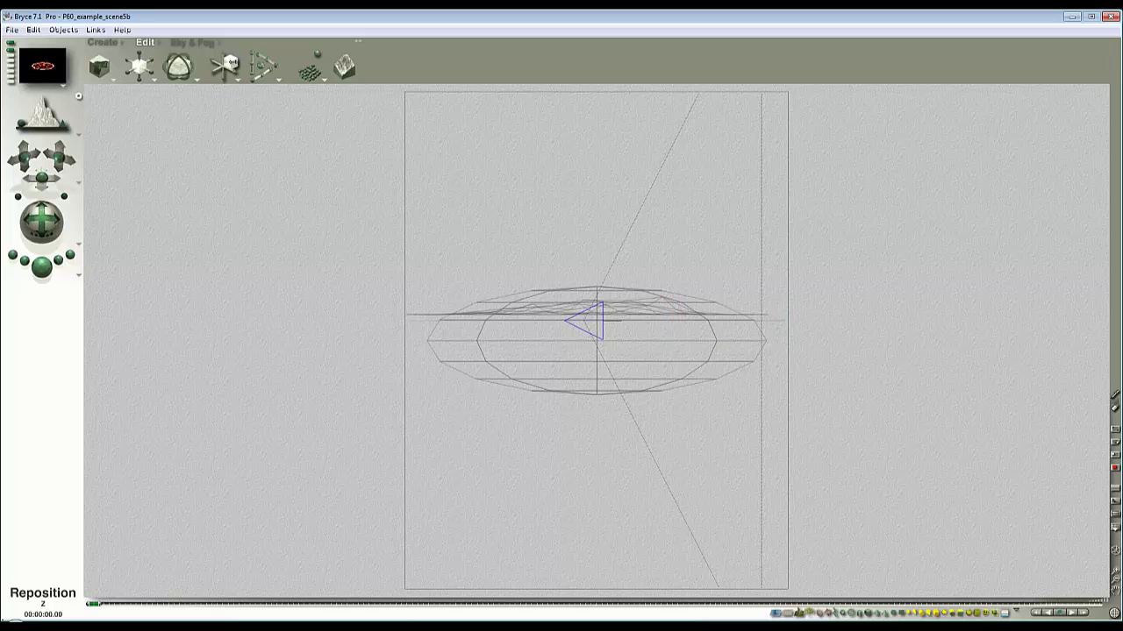
left_click(1117, 580)
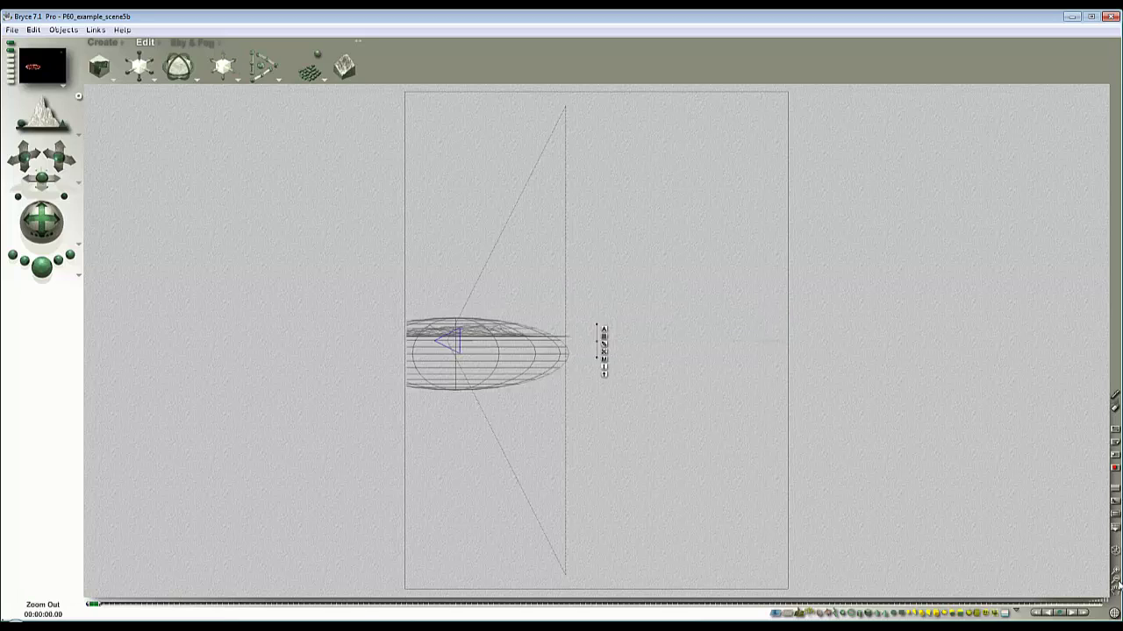
left_click(1117, 584)
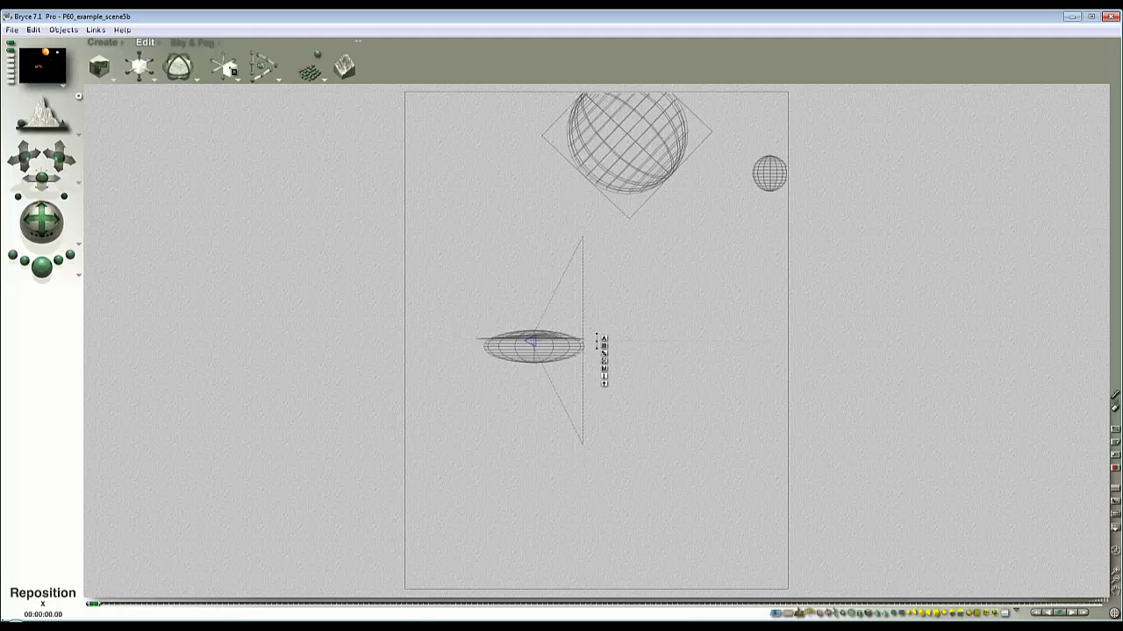
left_click_drag(232, 62, 236, 63)
Step: Link the planet picture plane to the Perspective Camera as its parent and restore the stored camera view
left_click(633, 339)
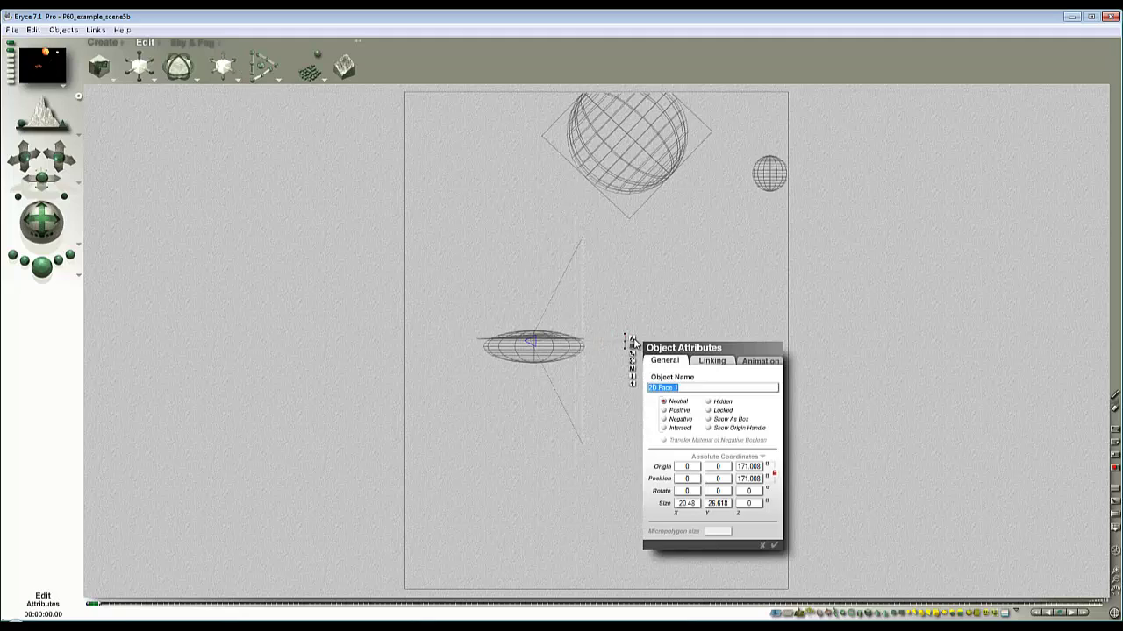
left_click(710, 362)
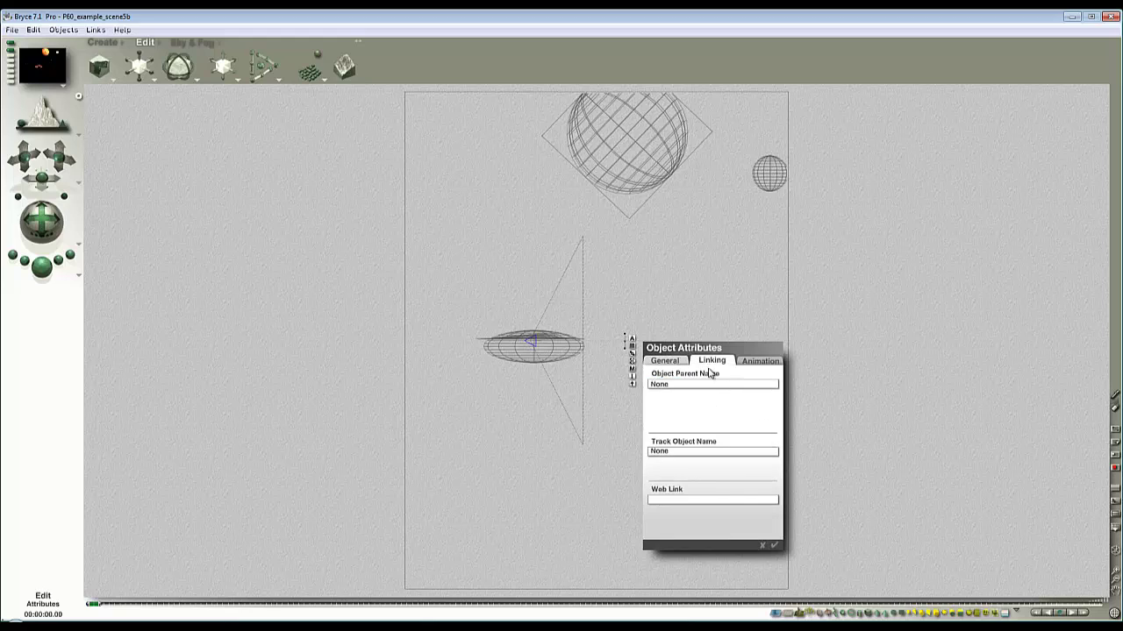
left_click(708, 387)
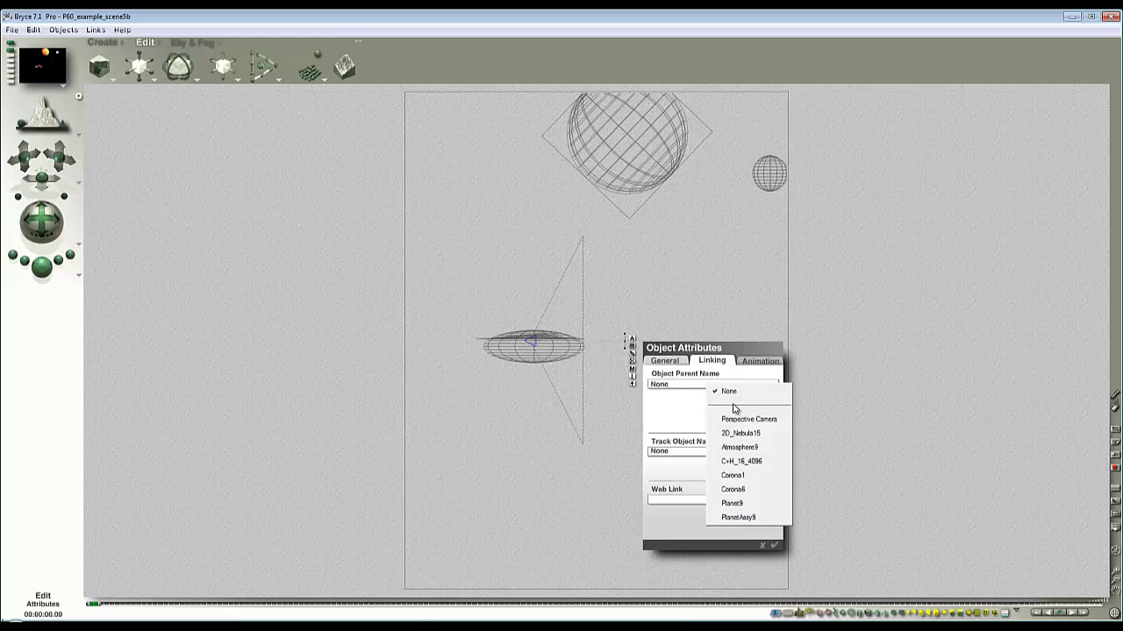
left_click(742, 421)
left_click(774, 545)
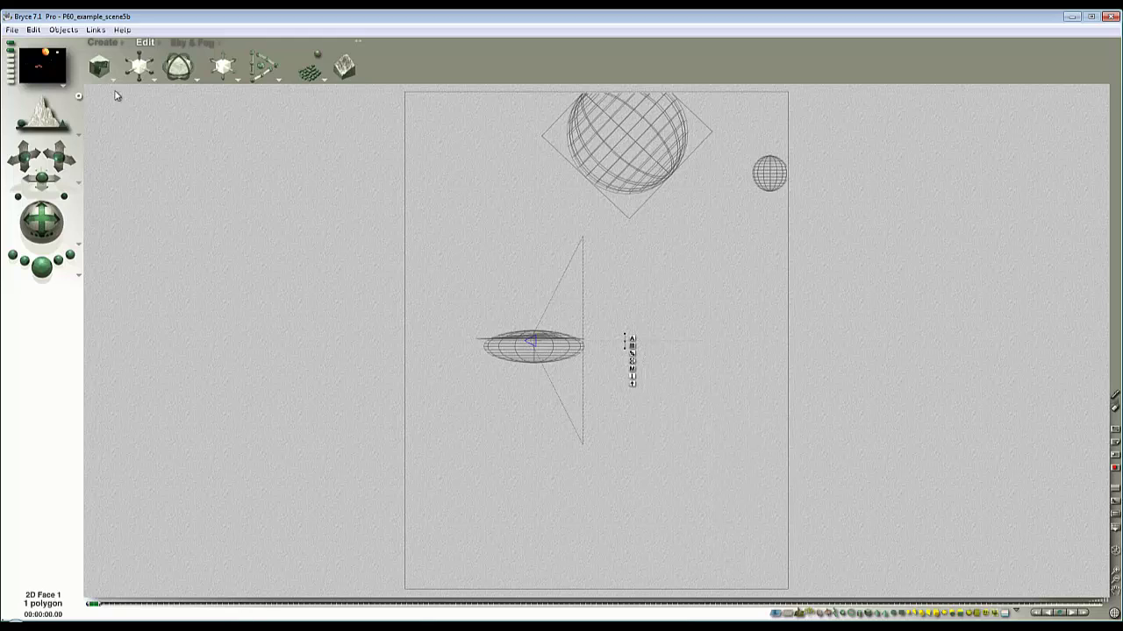
left_click(8, 53)
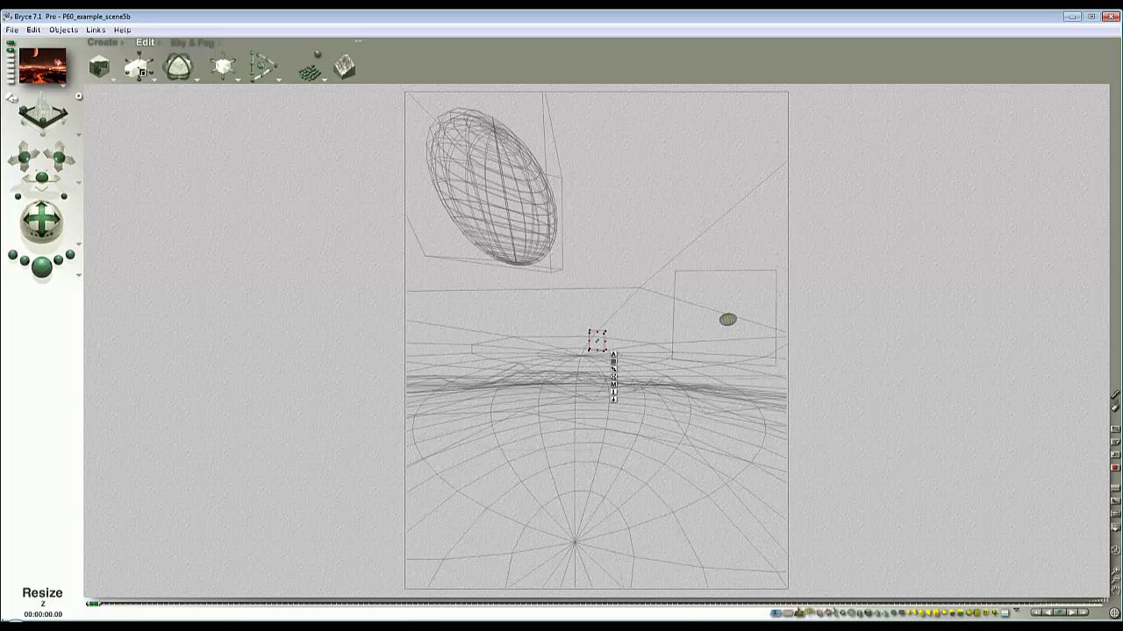
Step: Enlarge the planet picture plane and set its material to 0 diffusion and 100 ambience
left_click_drag(599, 351, 660, 424)
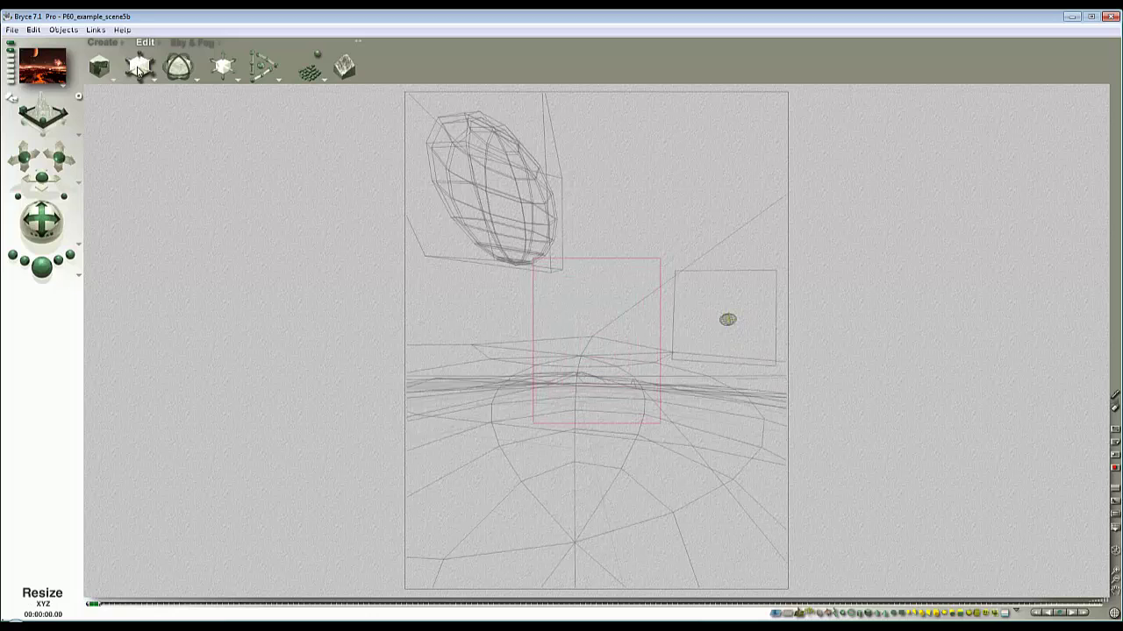
left_click(712, 483)
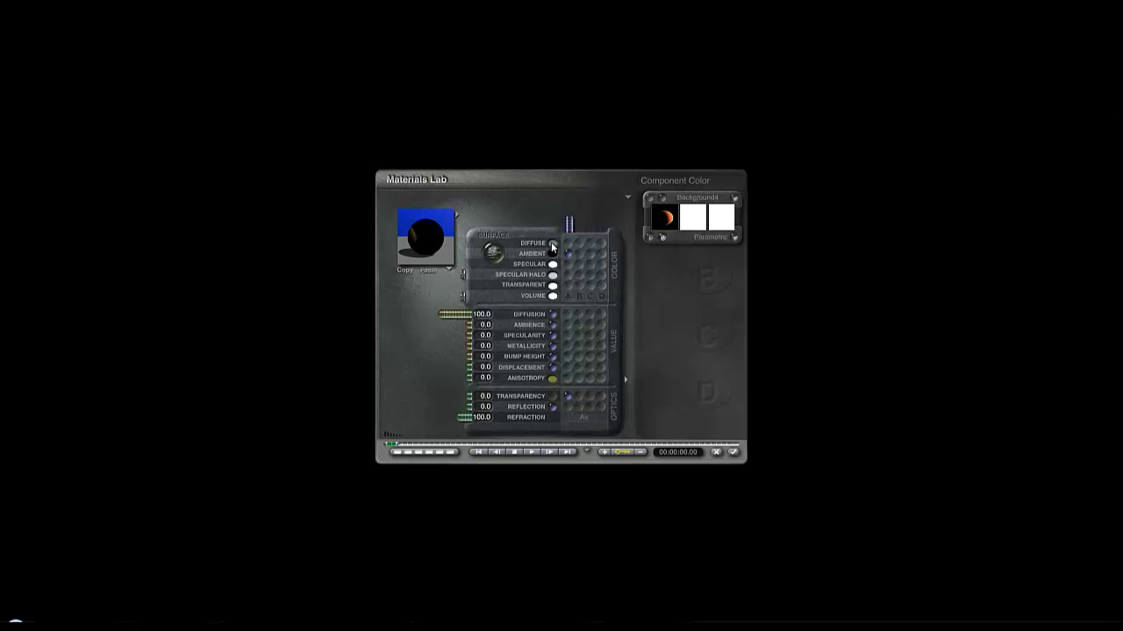
left_click_drag(451, 316, 480, 325)
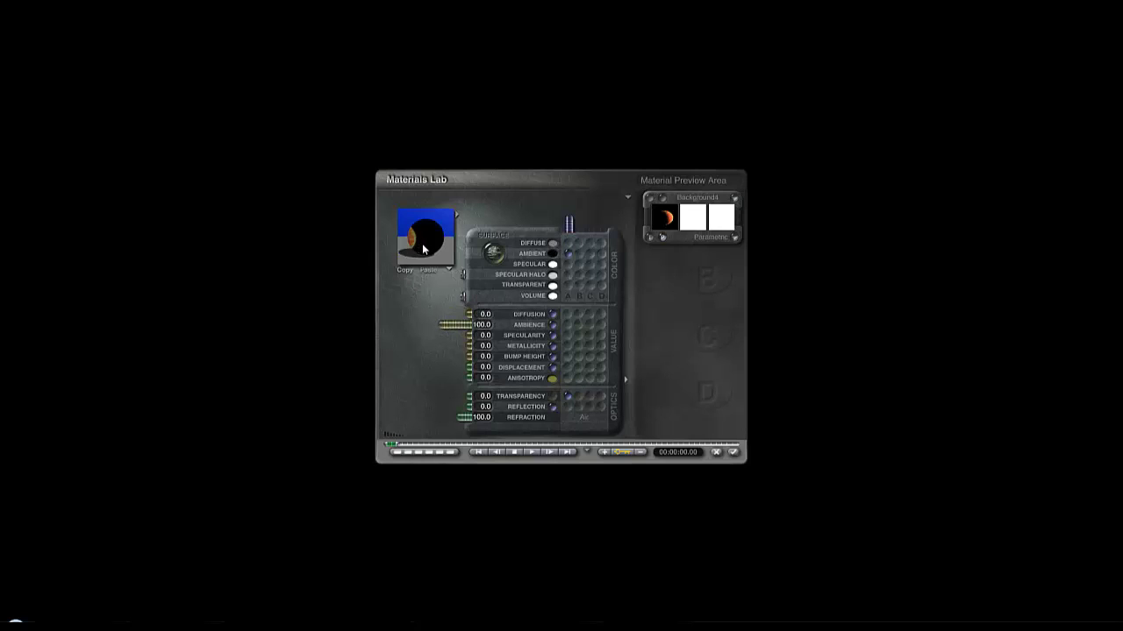
left_click_drag(422, 243, 422, 242)
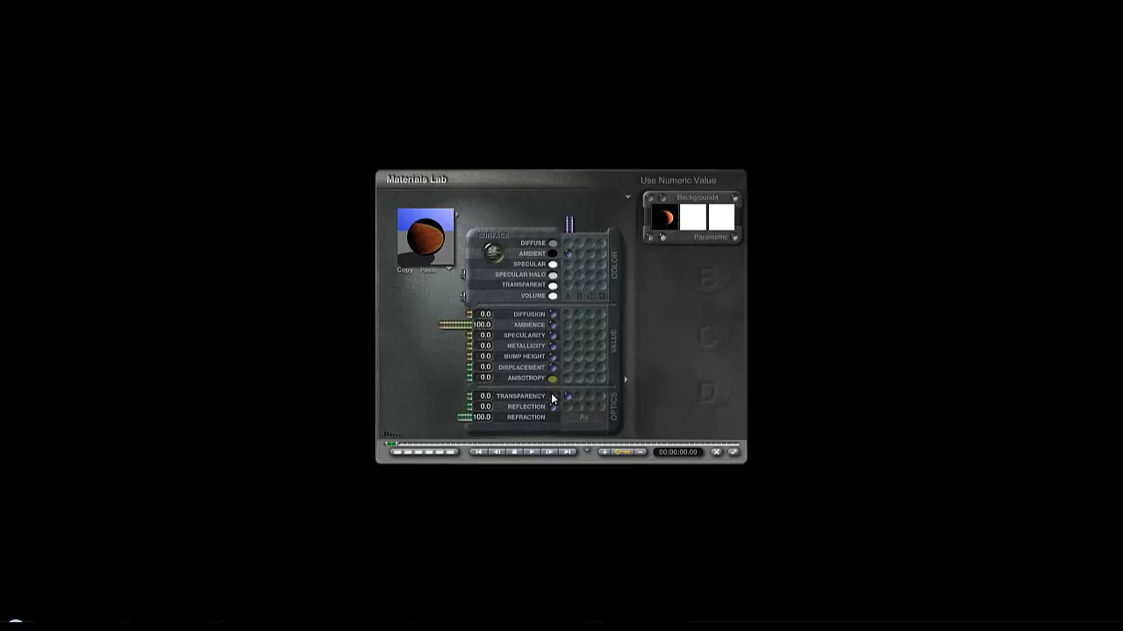
left_click(733, 453)
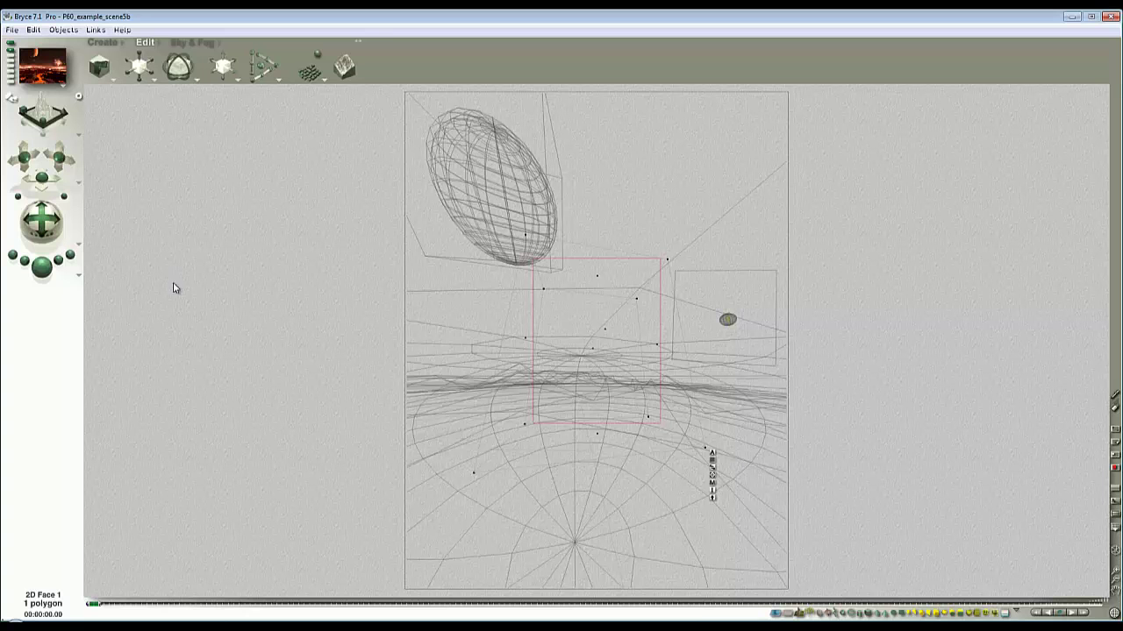
Step: Preview-render the scene and move the planet picture plane over the original 3D planet in the sky
left_click(48, 268)
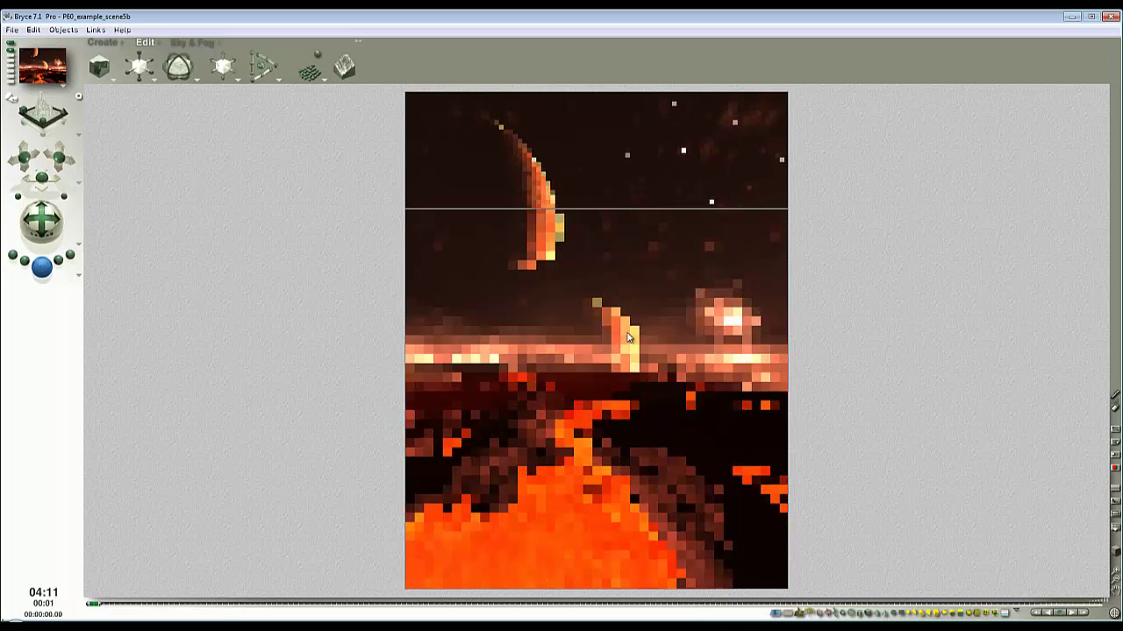
left_click(606, 342)
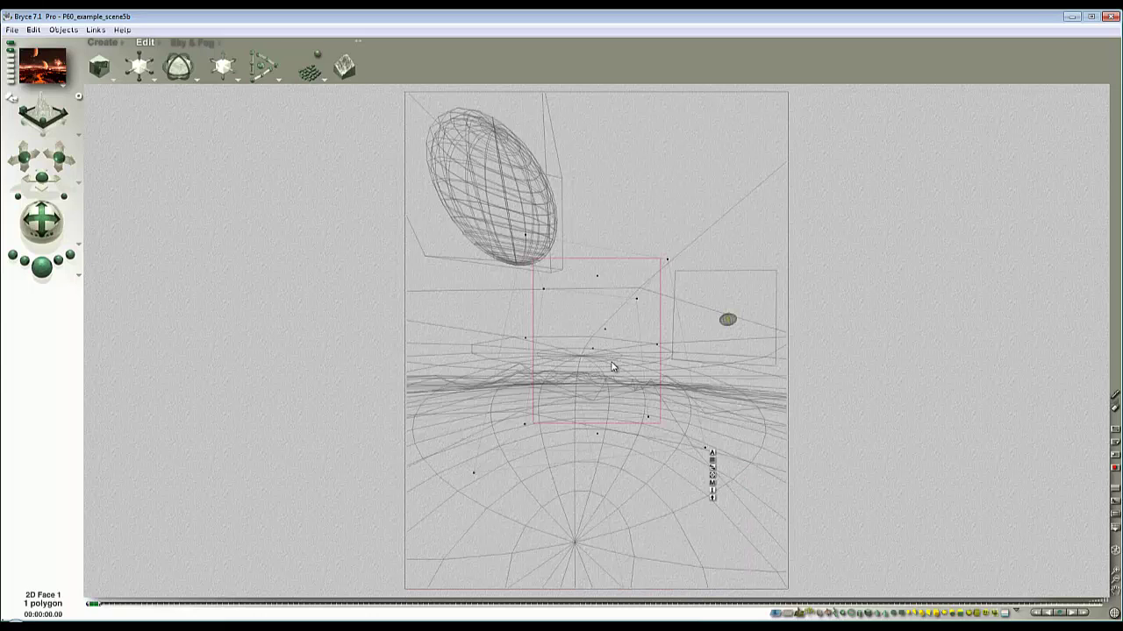
left_click(500, 217)
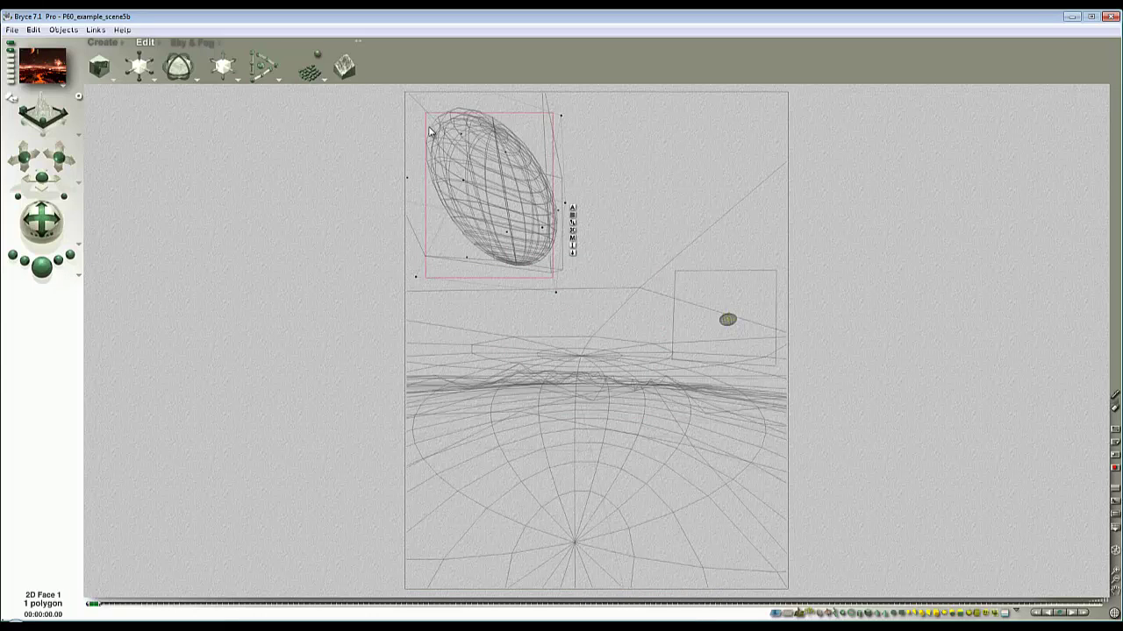
left_click_drag(481, 194, 598, 335)
left_click_drag(427, 191, 483, 183)
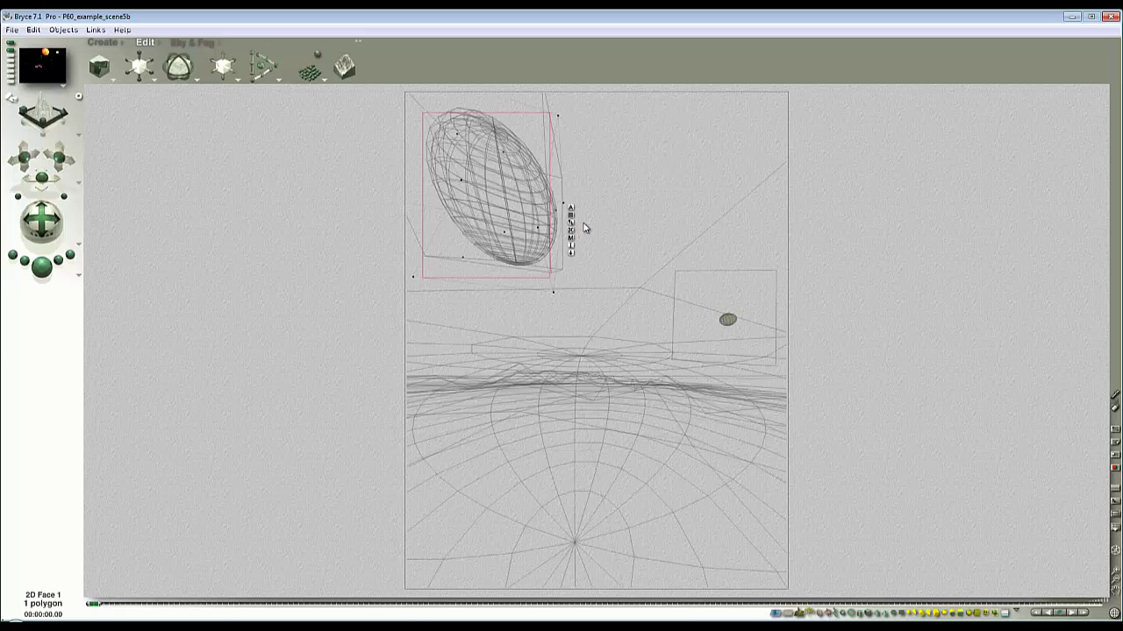
left_click_drag(514, 256, 515, 252)
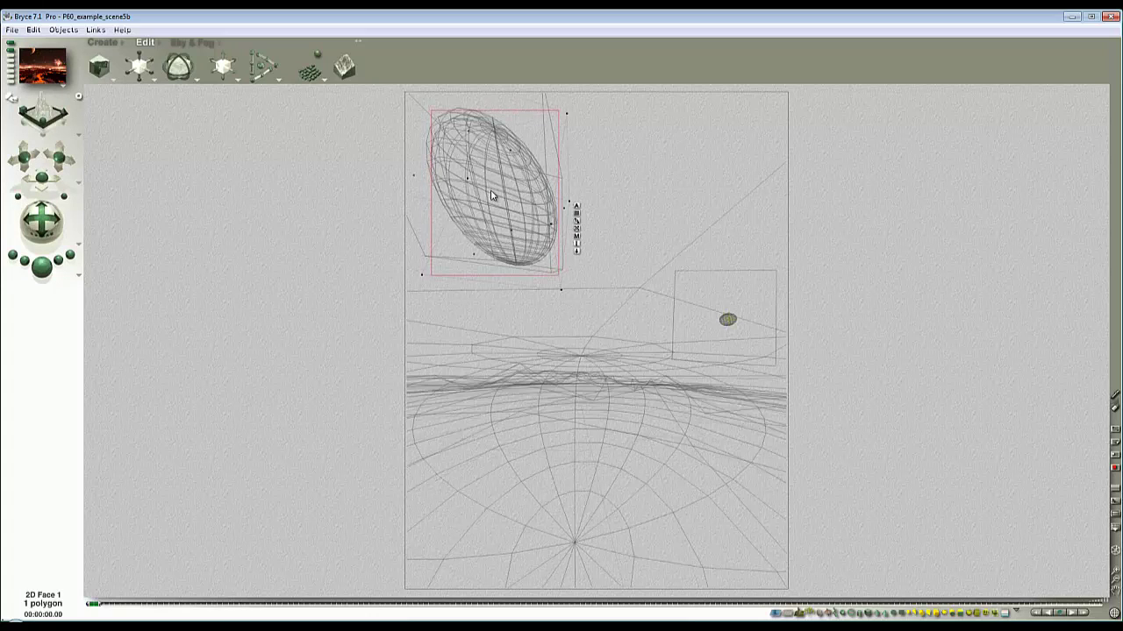
mouse_move(511, 227)
left_mouse_down()
mouse_move(654, 349)
mouse_move(508, 222)
left_mouse_up()
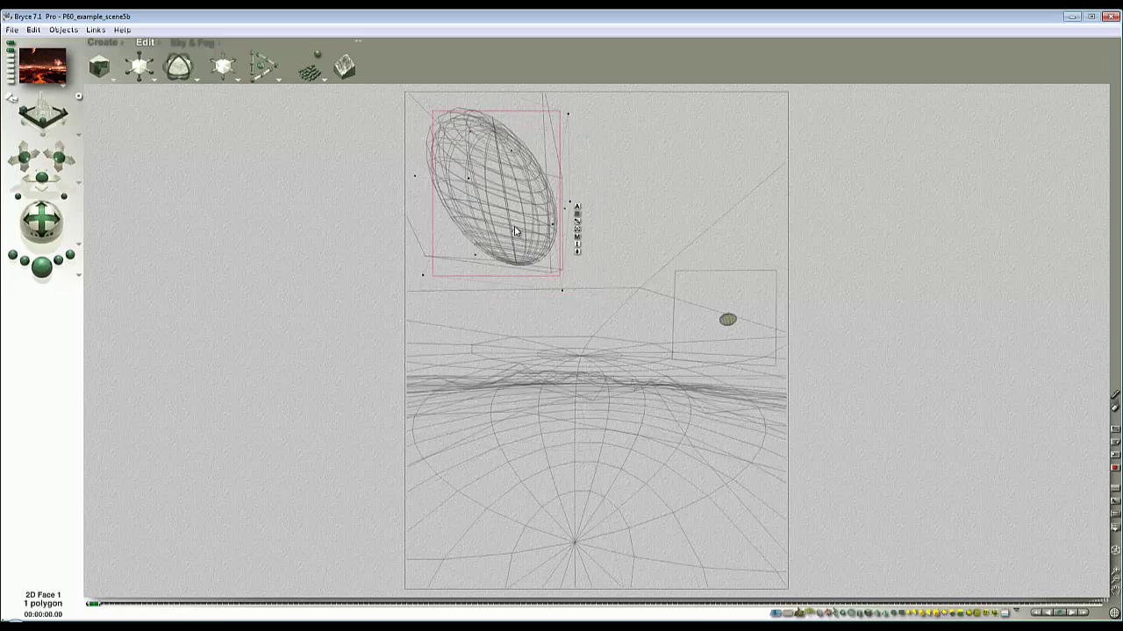
Step: Select the original planet group PlanetAssy9 behind the picture plane and delete it
right_click(513, 226)
left_click(546, 260)
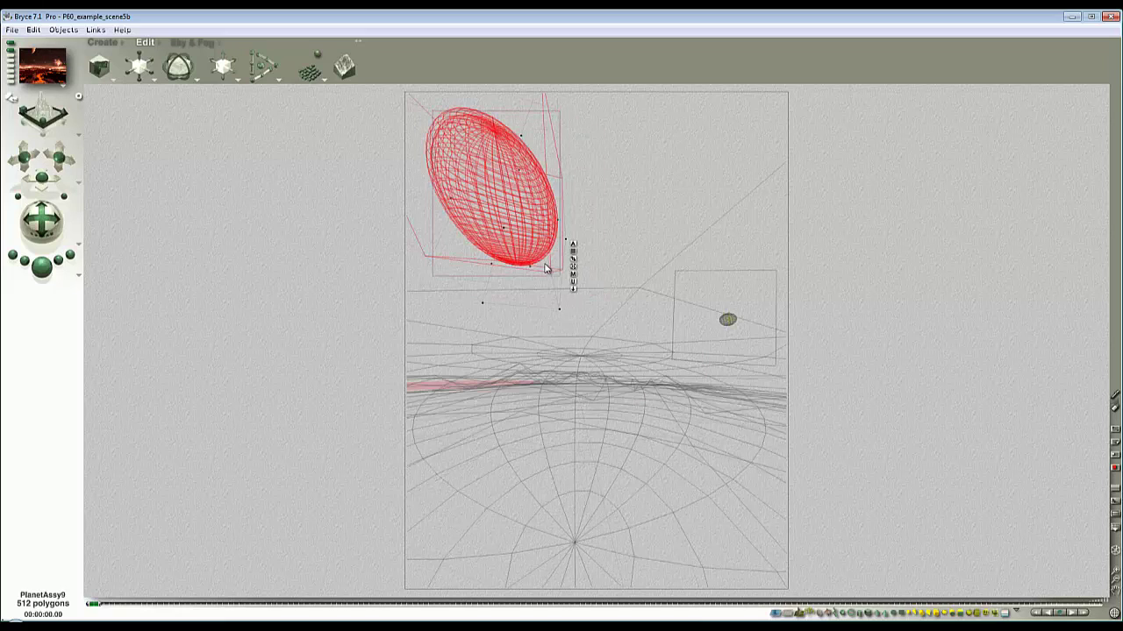
key("Delete")
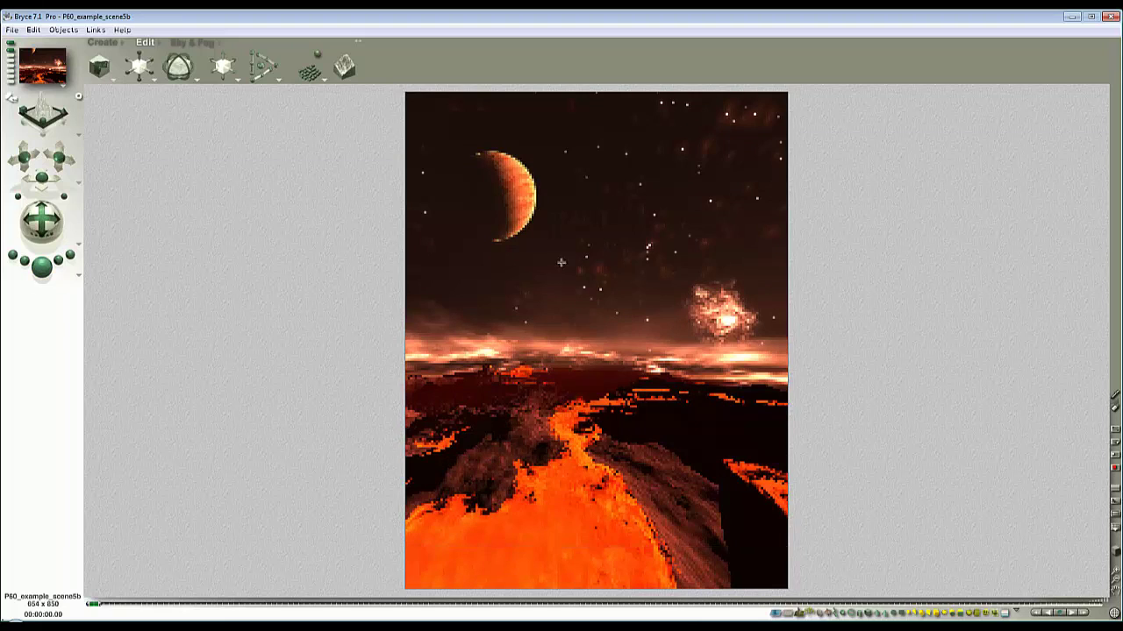
Step: Scale up the planet picture plane so the planet fills more of the sky, and render the scene
left_click_drag(561, 263, 456, 128)
left_click(527, 243)
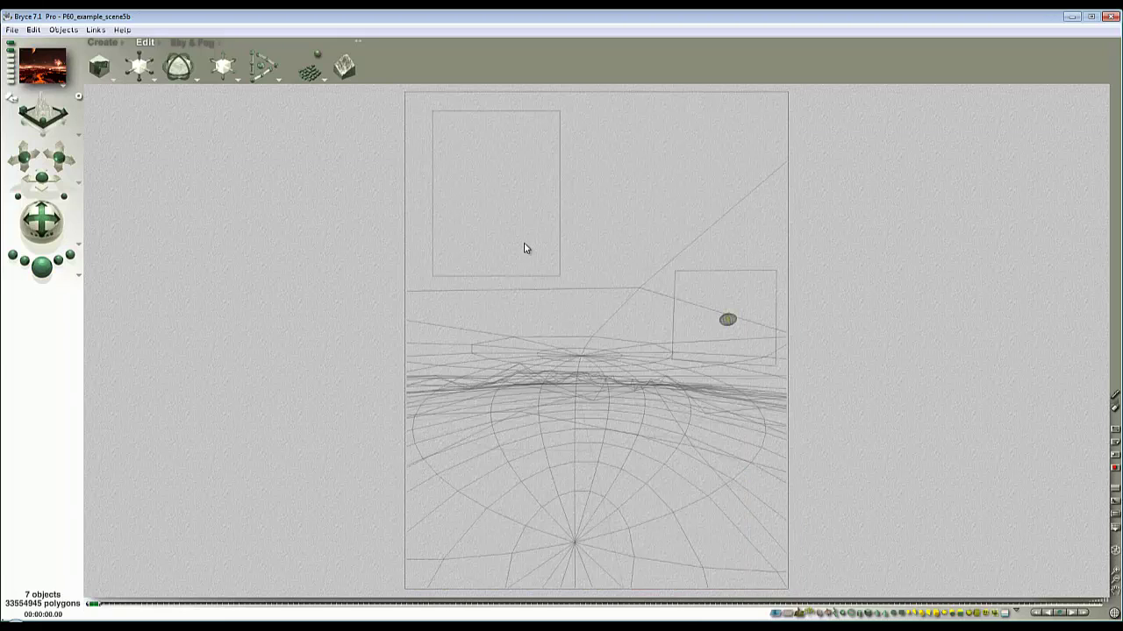
left_click(509, 228)
left_click_drag(139, 66, 189, 70)
left_click(45, 267)
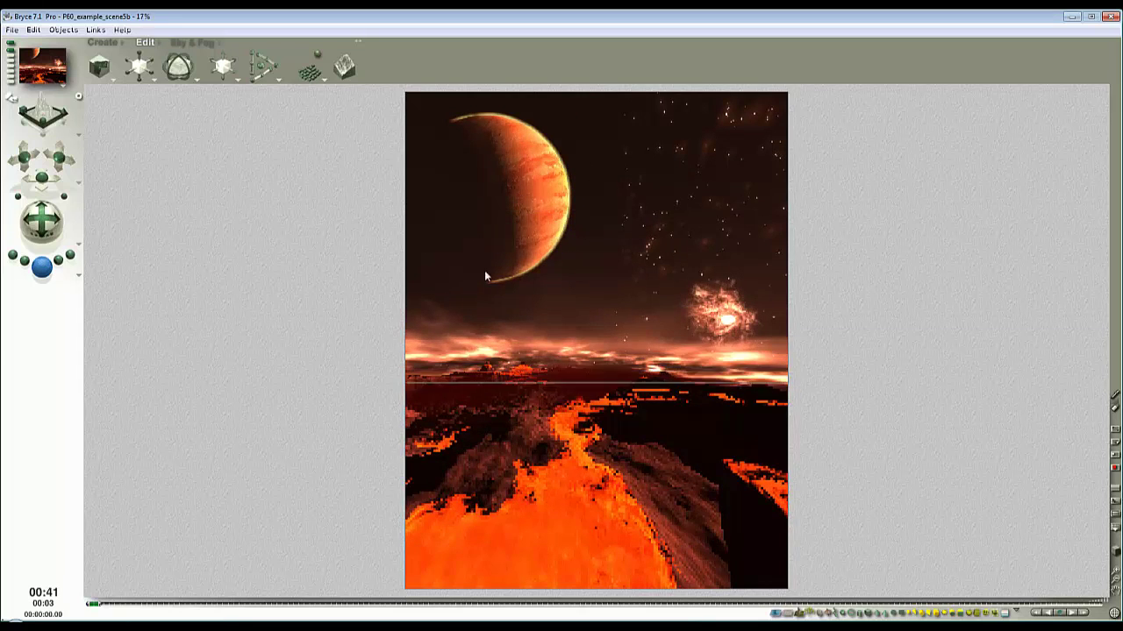
left_click(524, 211)
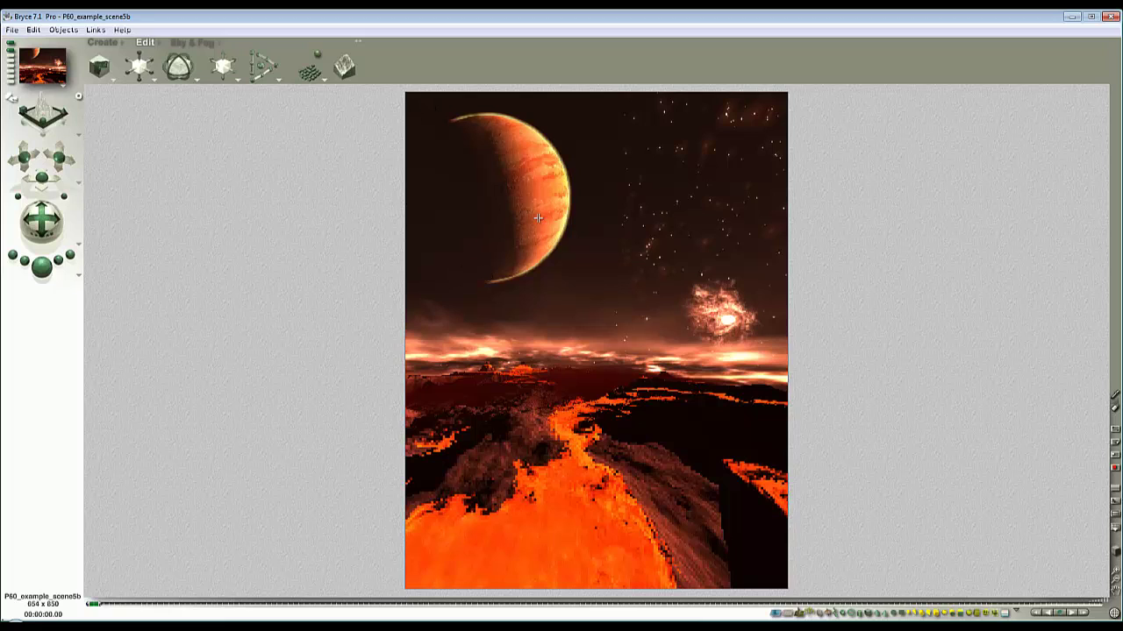
Step: Switch the planet picture plane to object space, rotate it about its Z axis with a final turn of about -7.5, and render
left_click(503, 202)
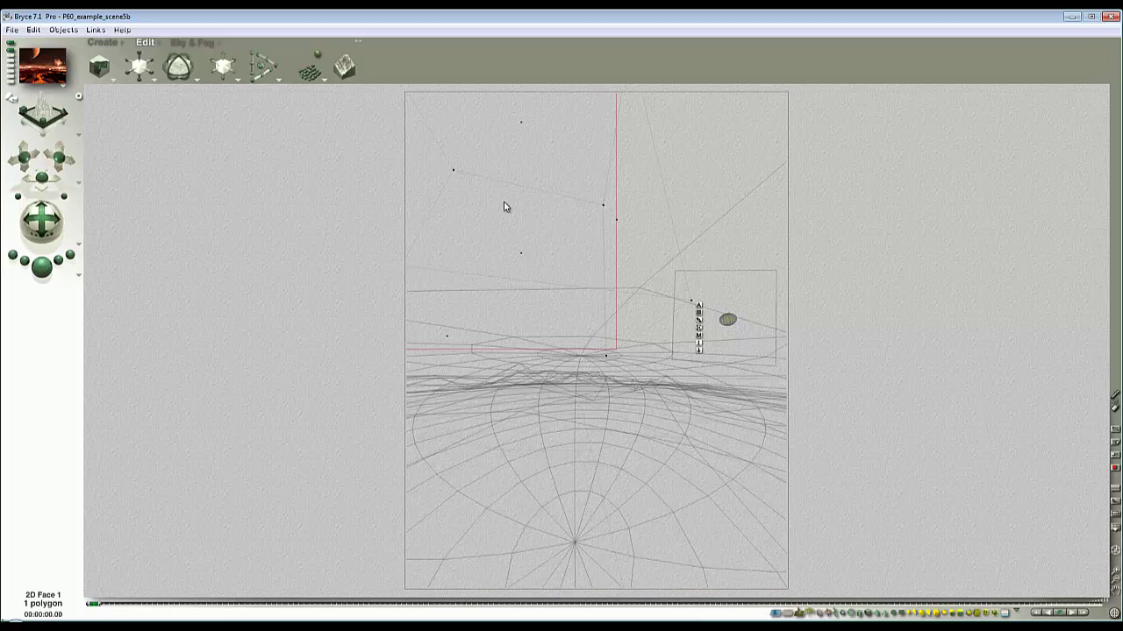
left_click(238, 81)
left_click(262, 94)
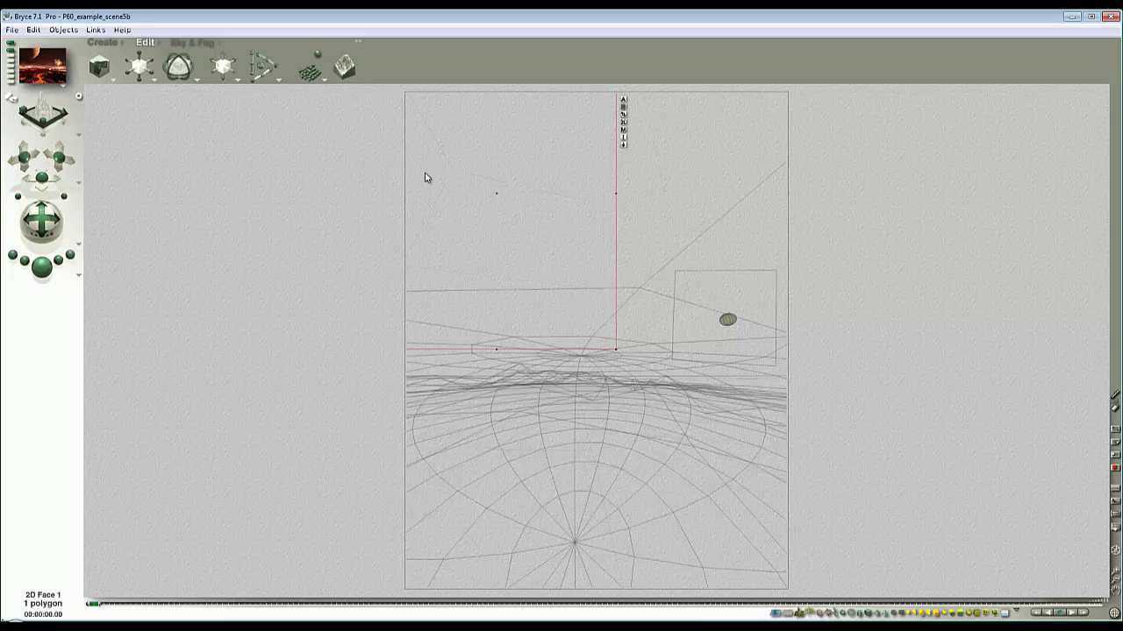
left_click_drag(189, 80, 219, 69)
key("ctrl+z")
key("ctrl+r")
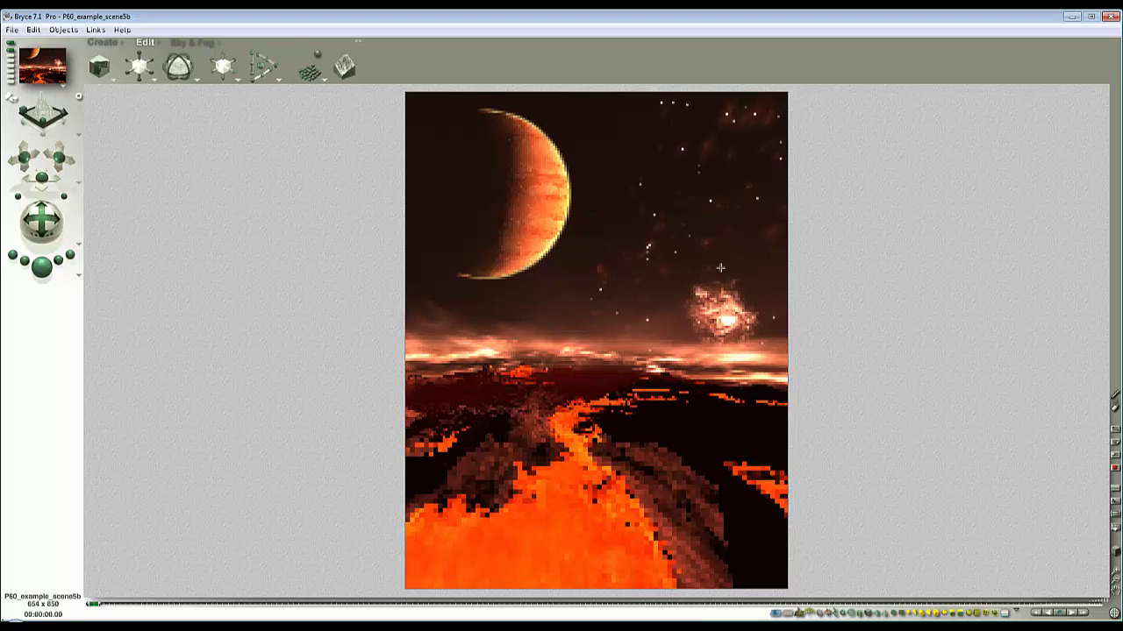
left_click_drag(188, 69, 182, 70)
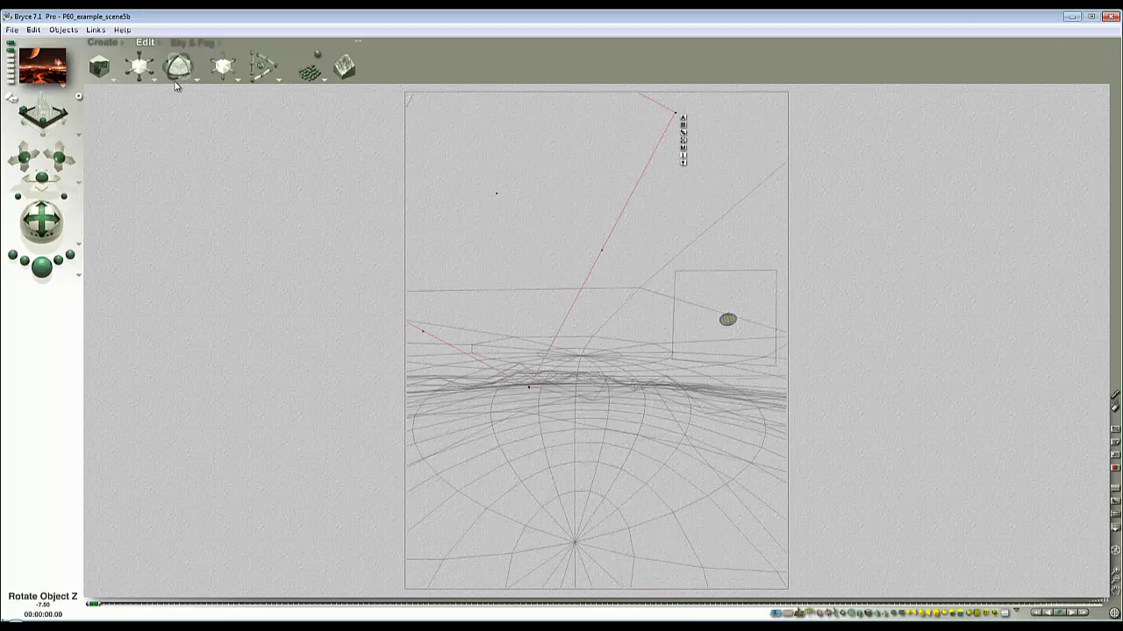
left_click(48, 266)
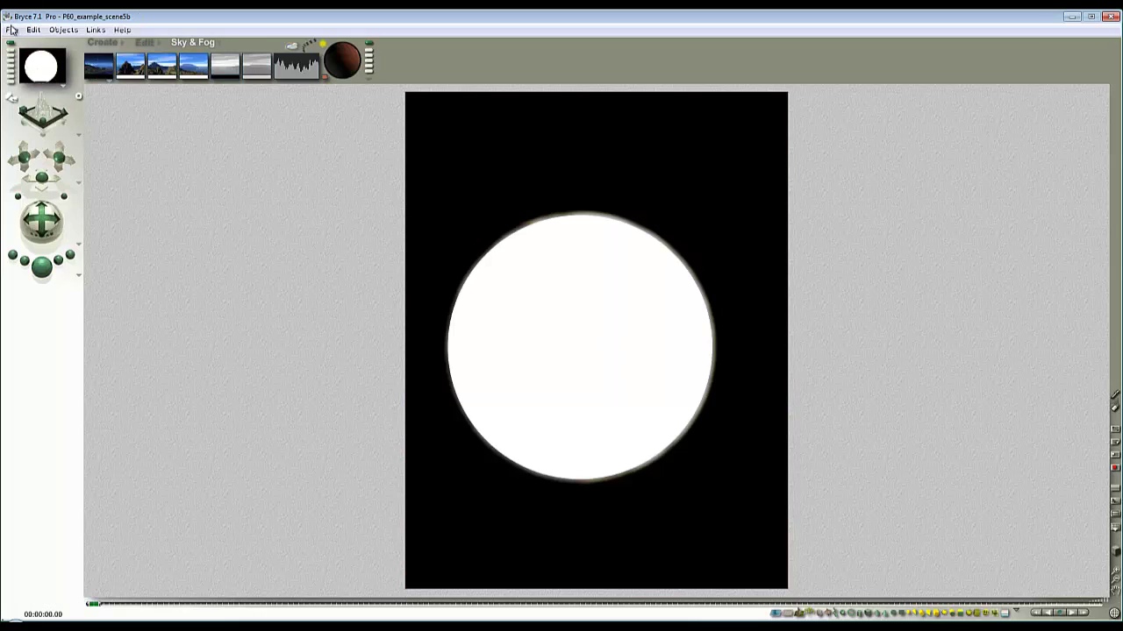
Step: Export the planet's mask render to the P60_pass folder as the 24-bit bitmap Background4_mask.bmp
left_click(11, 31)
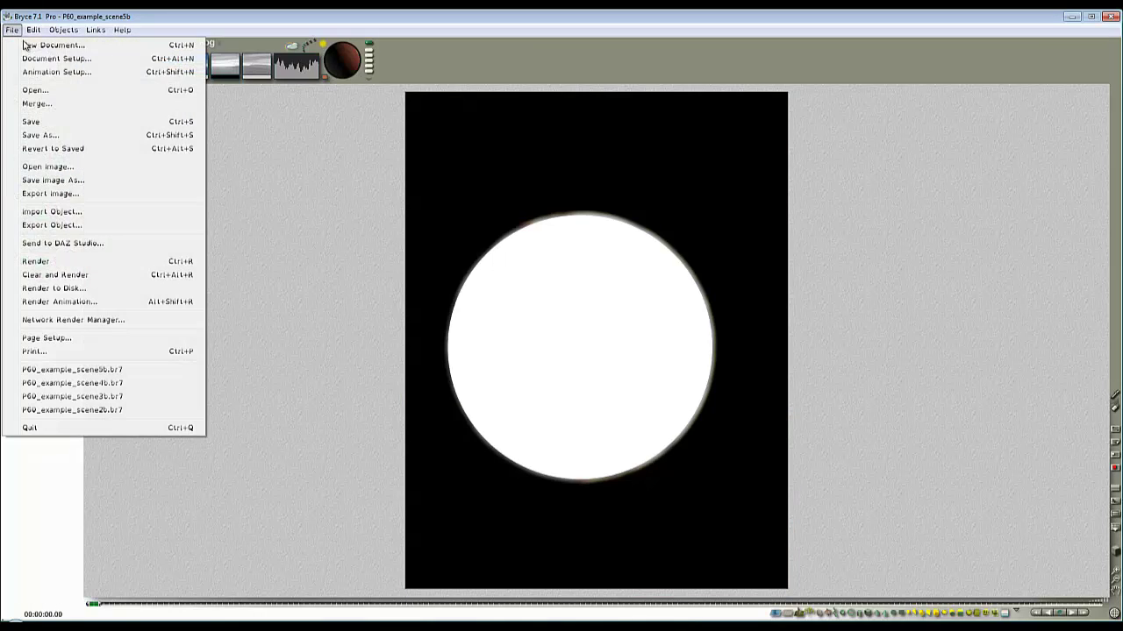
left_click(76, 194)
scroll(681, 297, "down", 1)
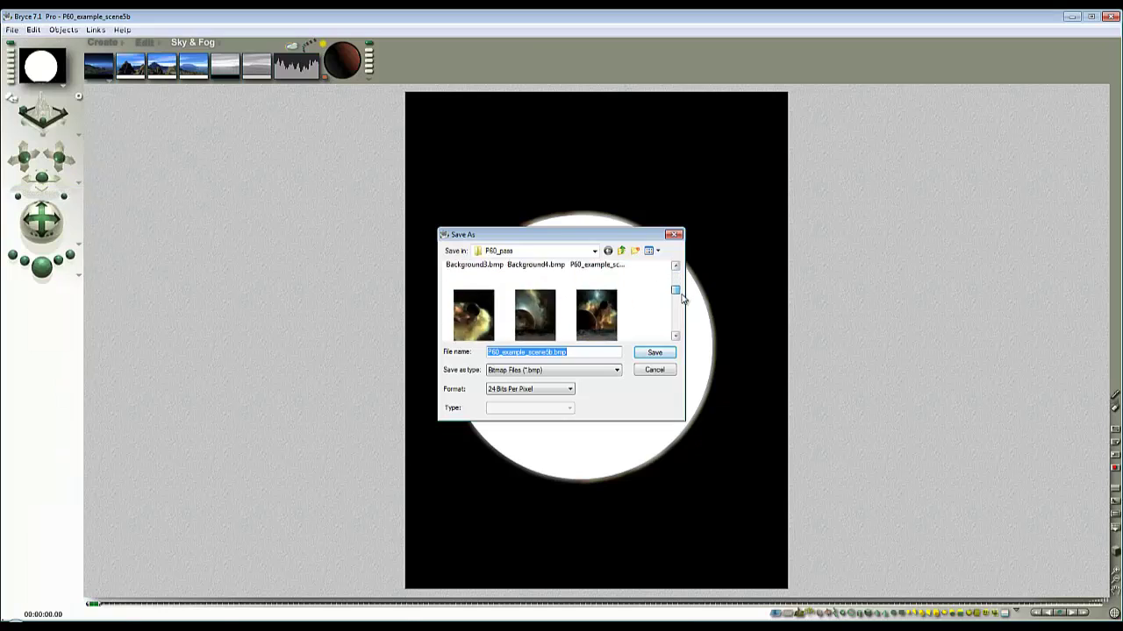
scroll(681, 298, "up", 1)
left_click(535, 290)
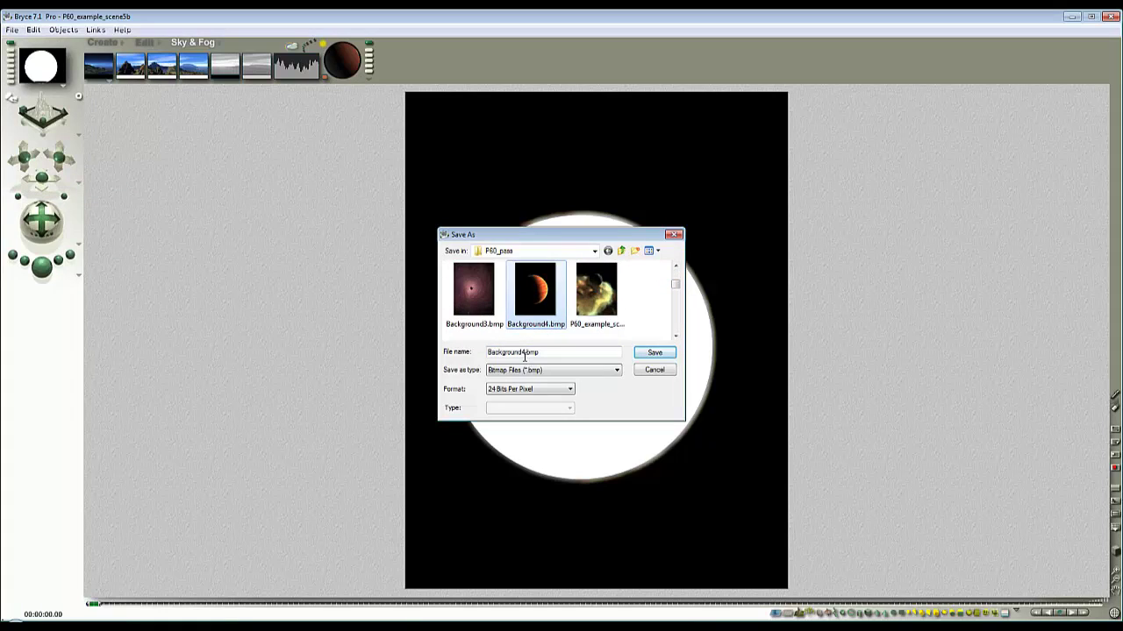
left_click(524, 354)
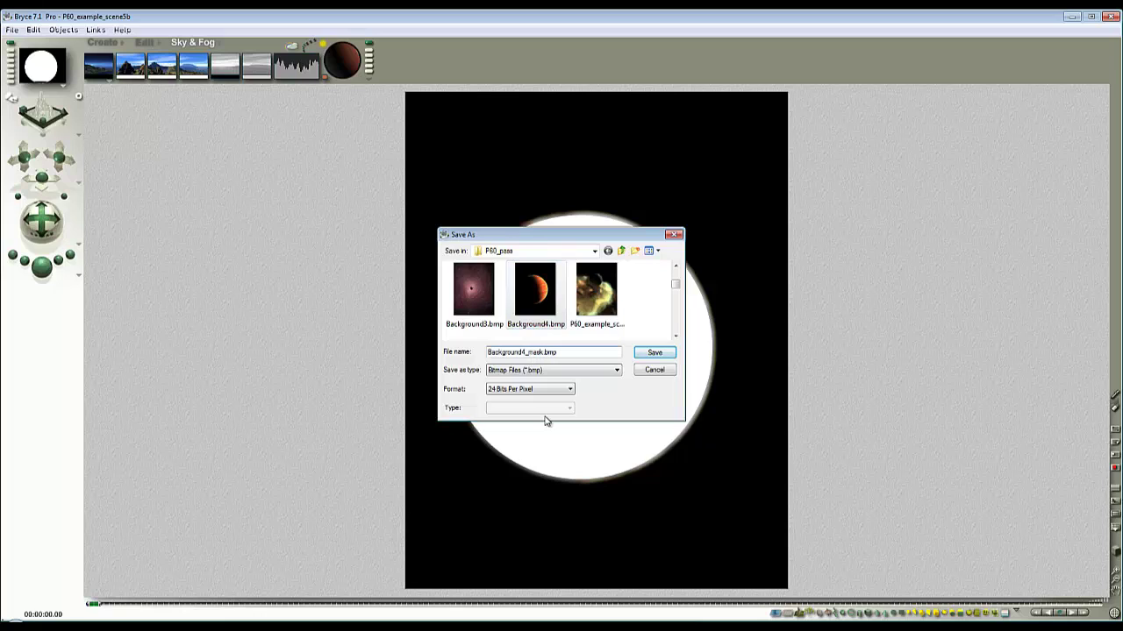
key("Return")
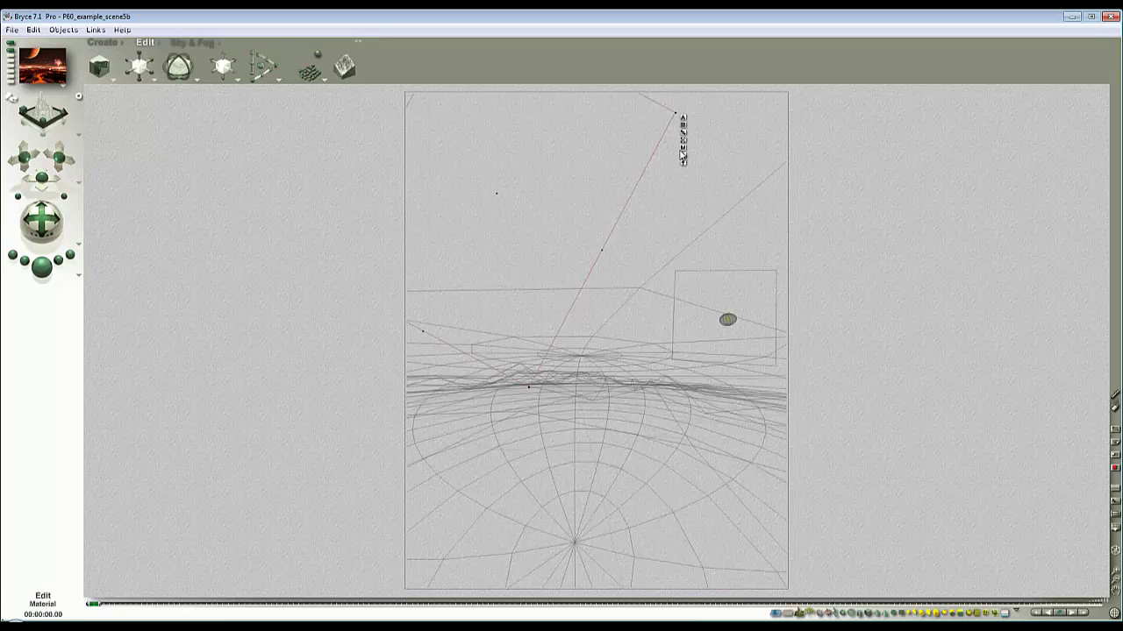
Step: Load Background4_mask.bmp from the P60_pass folder as the alpha image of the planet picture and accept it
left_click(681, 153)
left_click(664, 201)
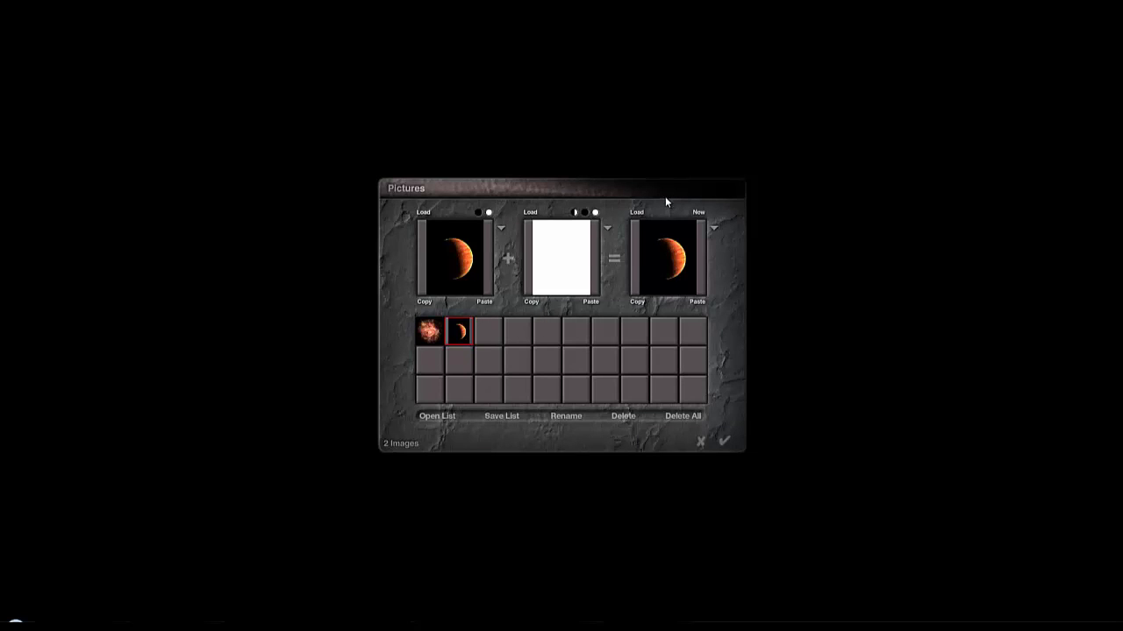
left_click(532, 213)
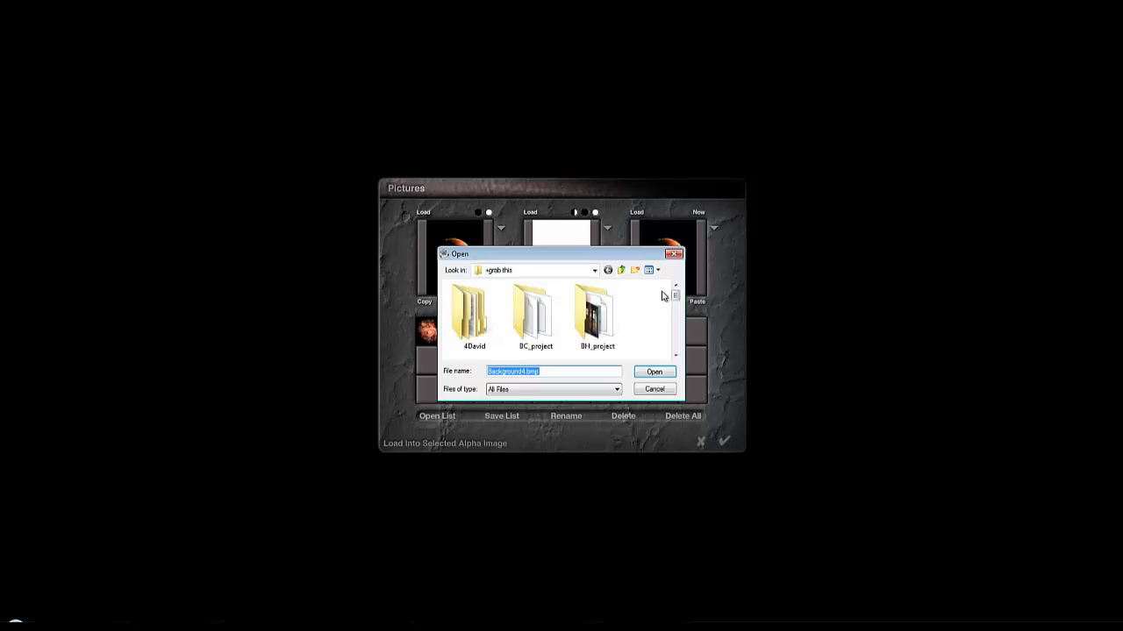
mouse_move(677, 297)
left_mouse_down()
mouse_move(676, 335)
mouse_move(675, 311)
left_mouse_up()
double_click(474, 320)
left_click(592, 298)
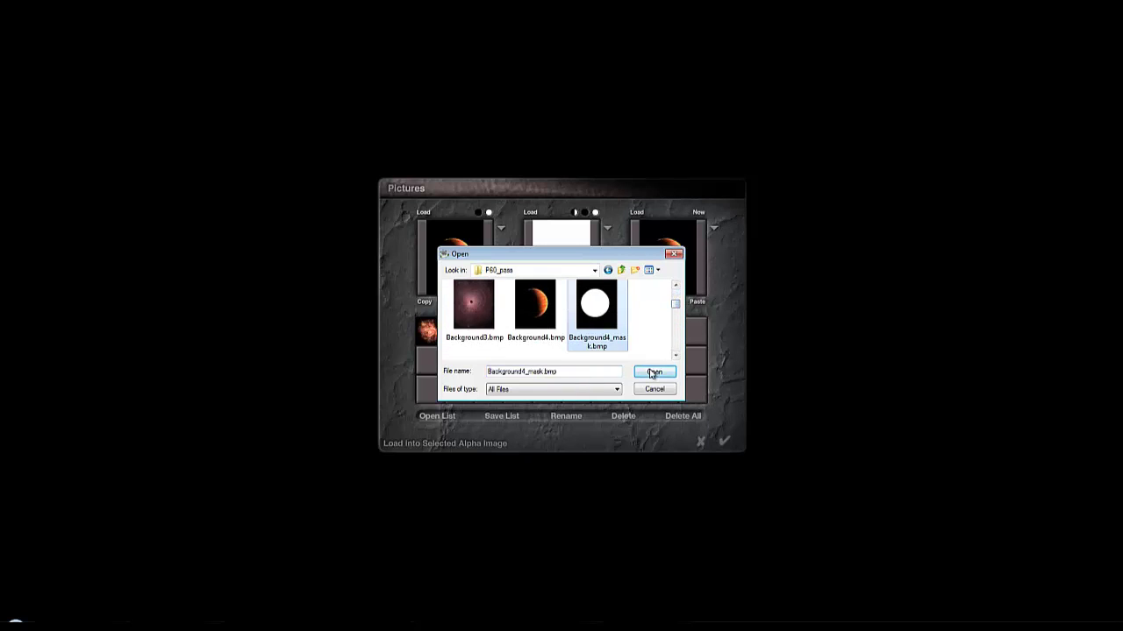
left_click(654, 372)
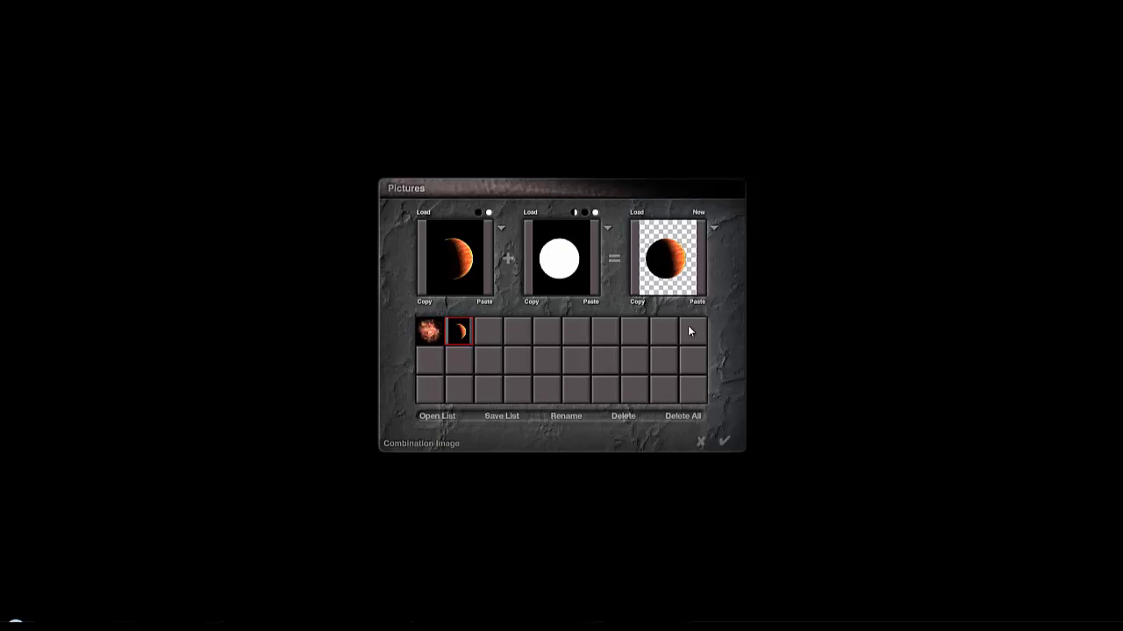
left_click(724, 442)
Step: Check the Blend Transparency setting in the material options and inspect the masked planet material from different angles in the preview
left_click(627, 197)
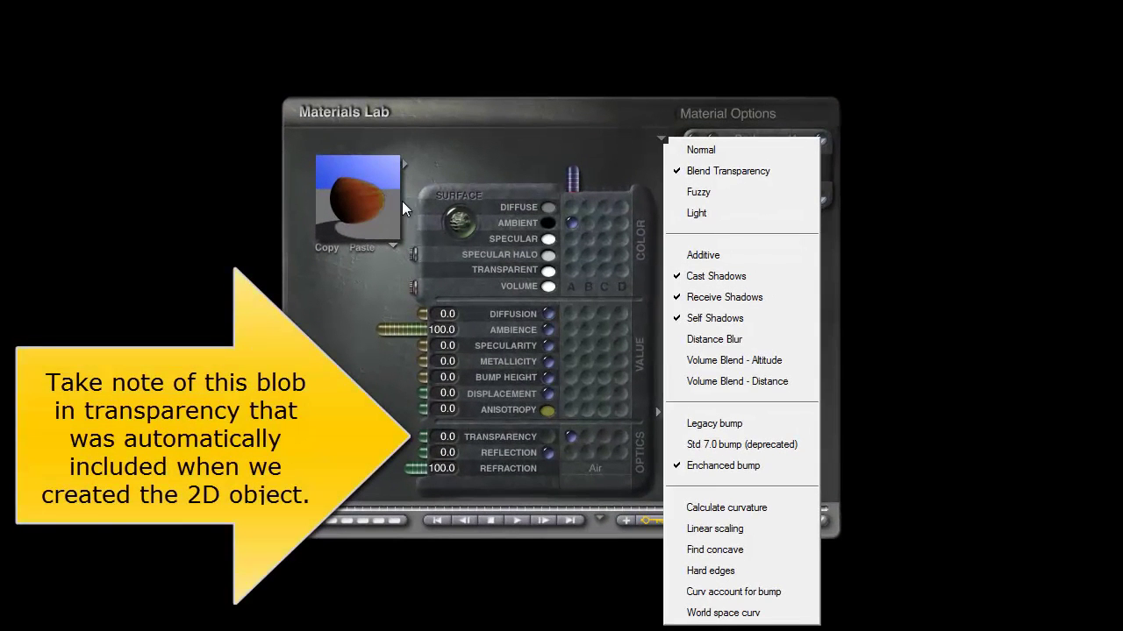
left_click(561, 176)
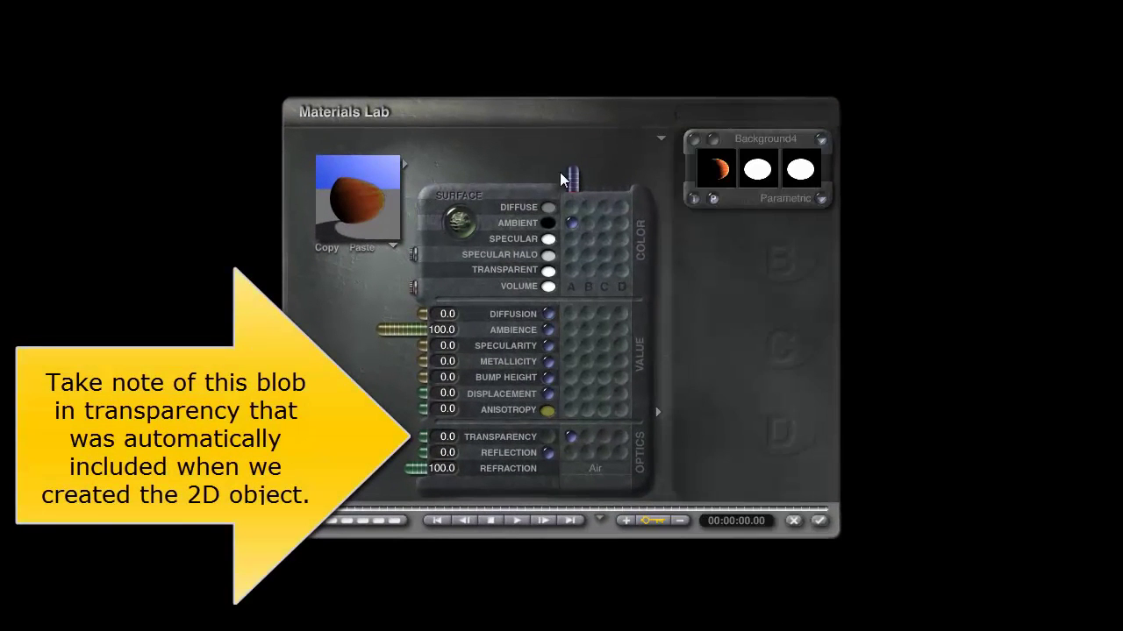
left_click(348, 205)
left_click_drag(347, 204, 350, 204)
left_click_drag(353, 202, 346, 215)
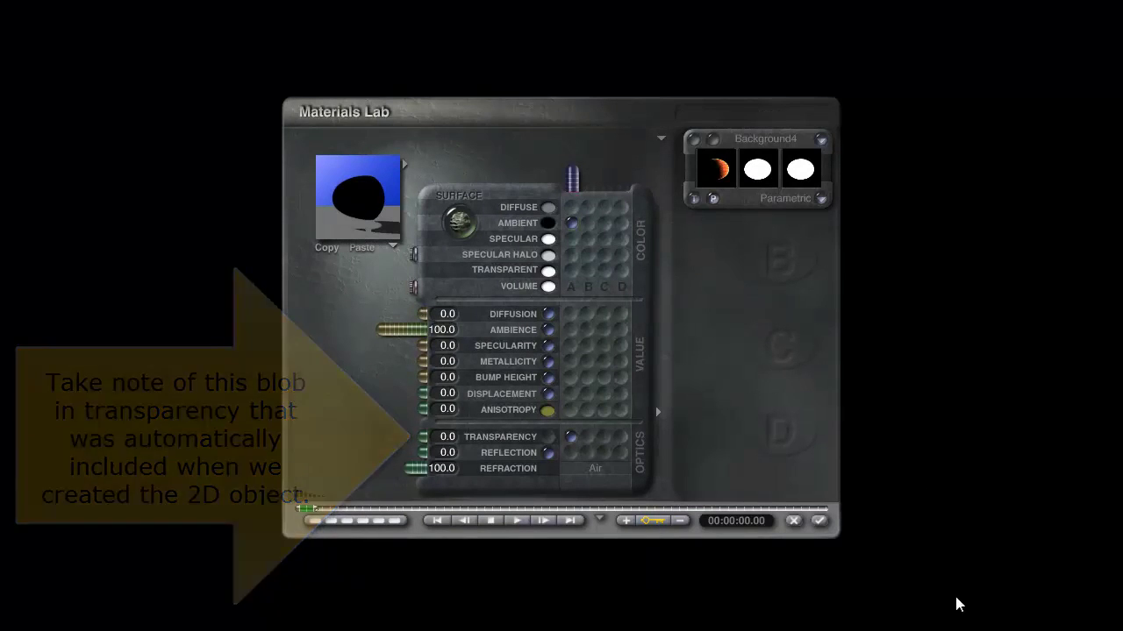
Step: Accept the planet picture's material, re-render the scene and mark a render area over the horizon below the planet
left_click(819, 521)
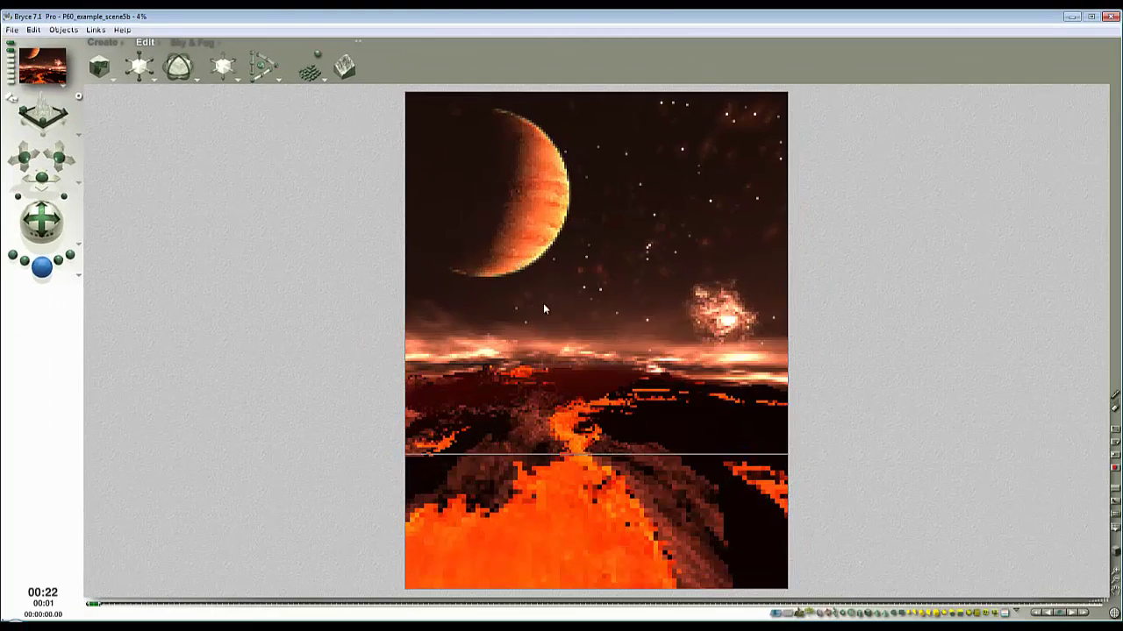
left_click_drag(519, 324, 494, 310)
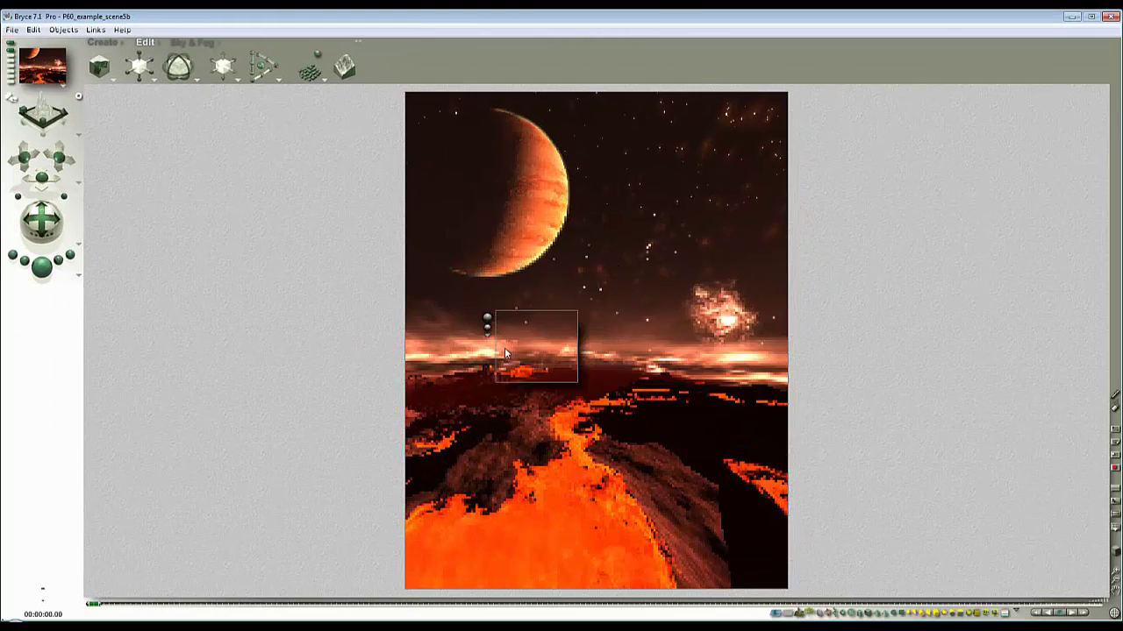
Step: Test-render areas around the planet's lit edge and just below it, and check the picture's placement in the wireframe side view
left_click_drag(648, 297, 553, 176)
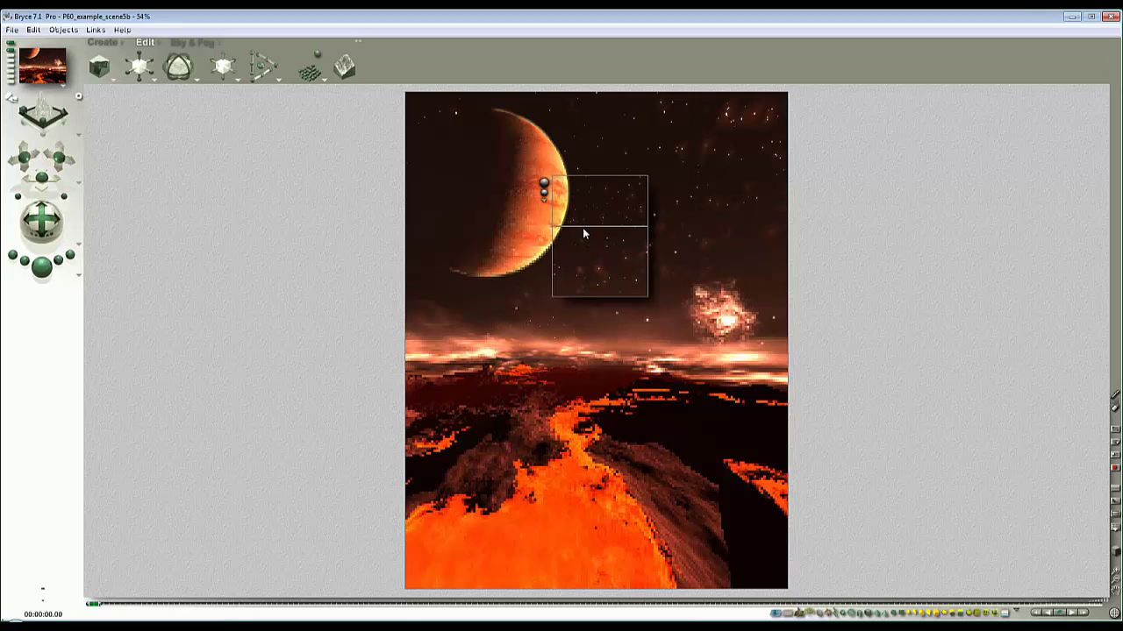
left_click_drag(657, 215, 507, 100)
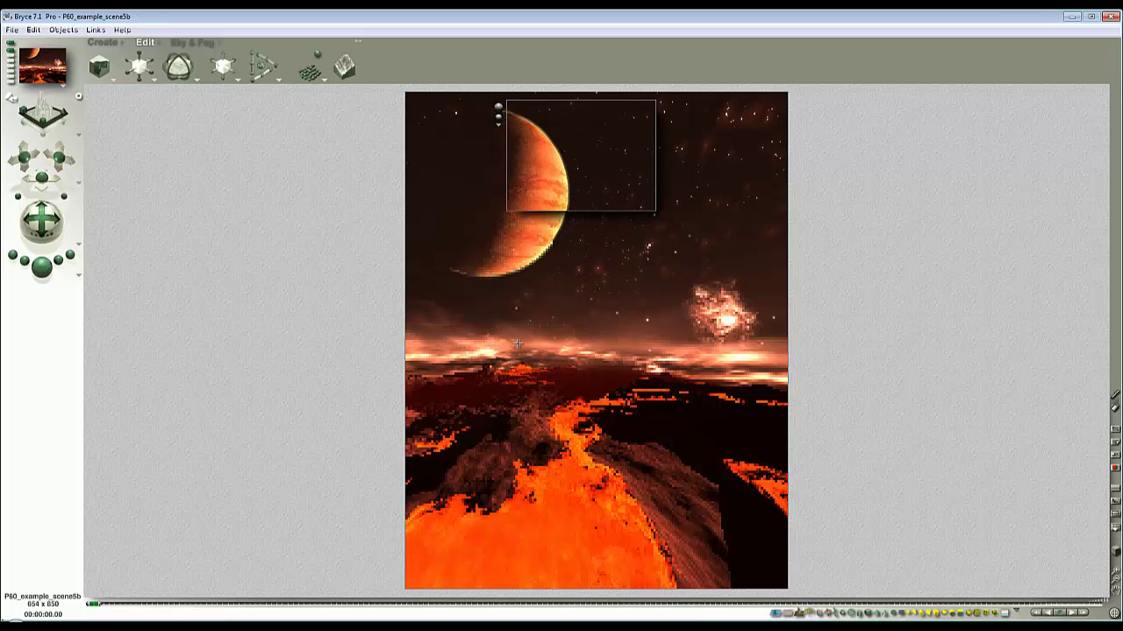
left_click_drag(518, 342, 438, 267)
key("3")
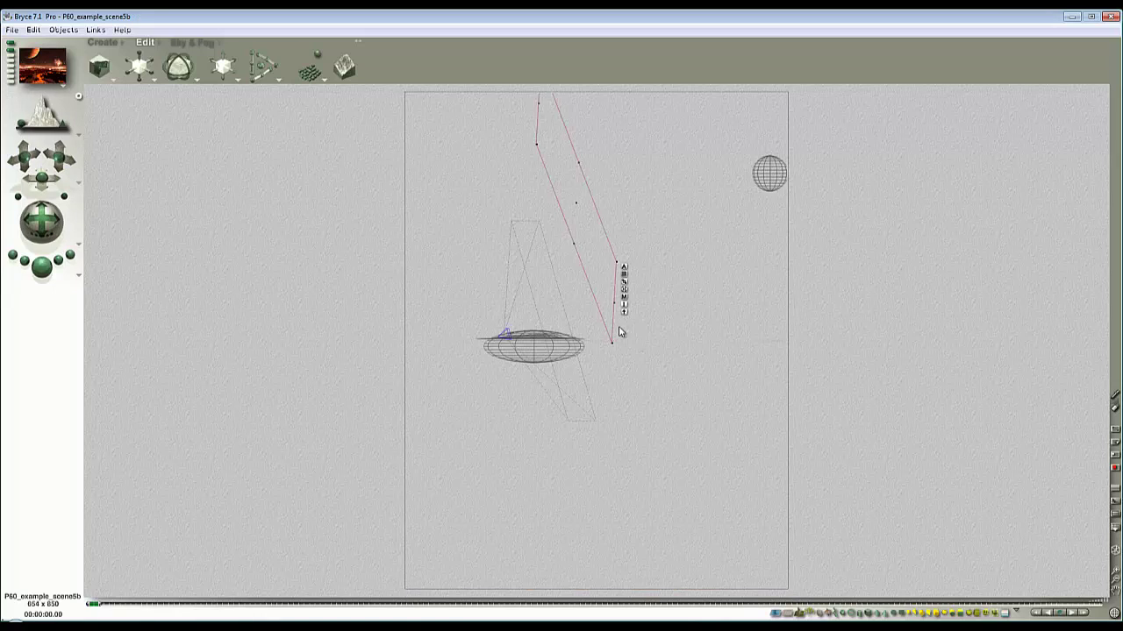
key("1")
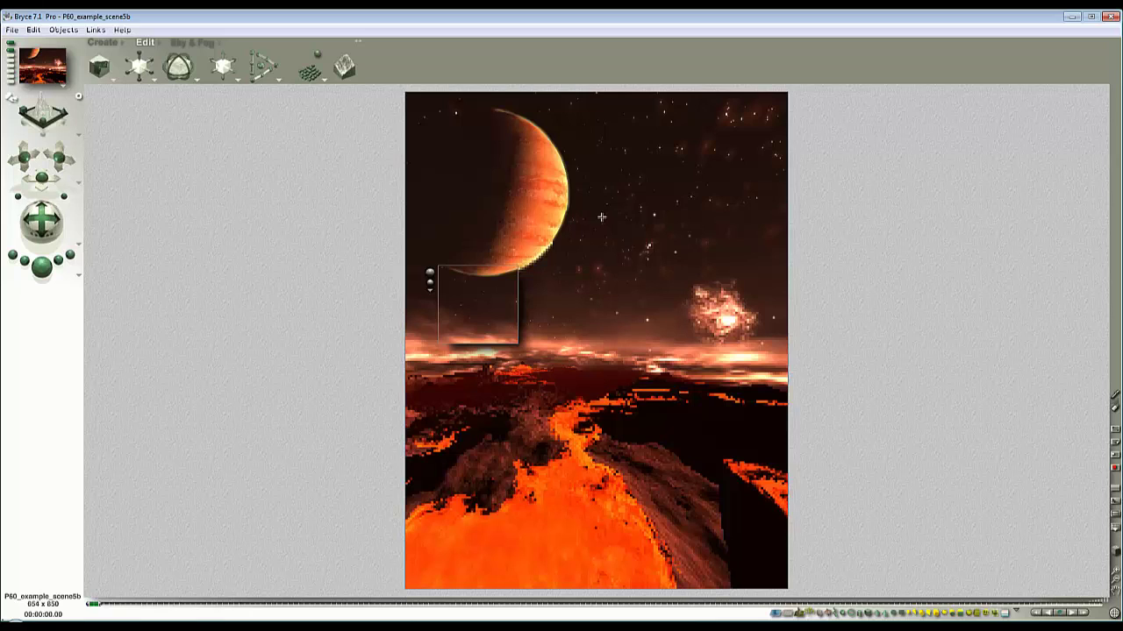
Step: Test-render areas over the planet's crescent, including its upper tip and lower edge, to examine the masked outline
left_click_drag(656, 220, 558, 115)
left_click_drag(579, 266, 451, 129)
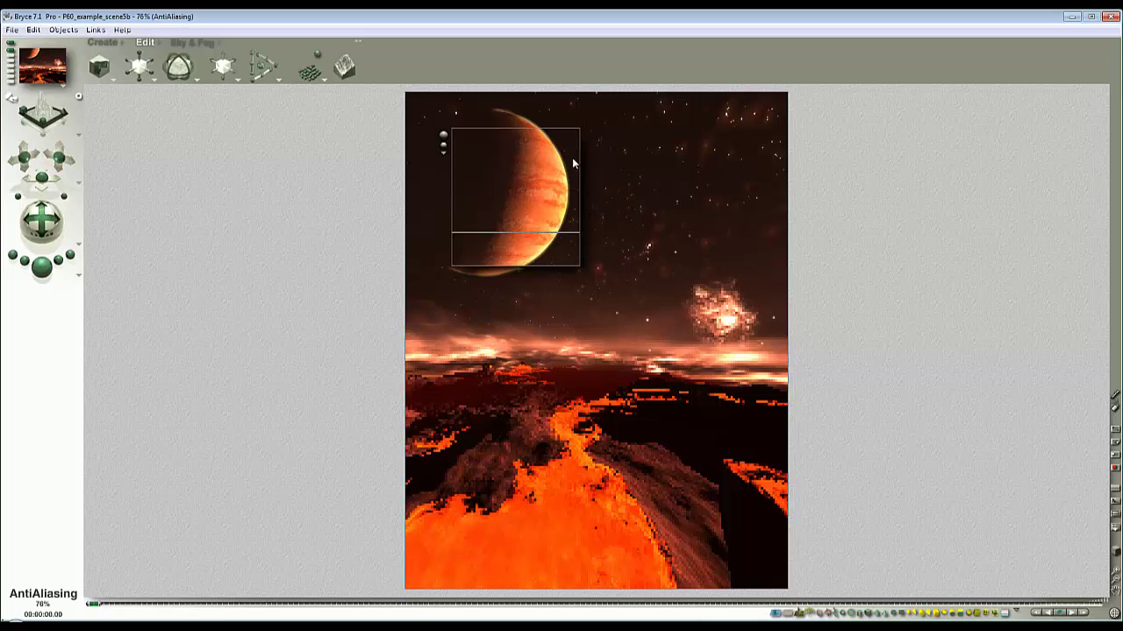
left_click_drag(582, 225, 483, 91)
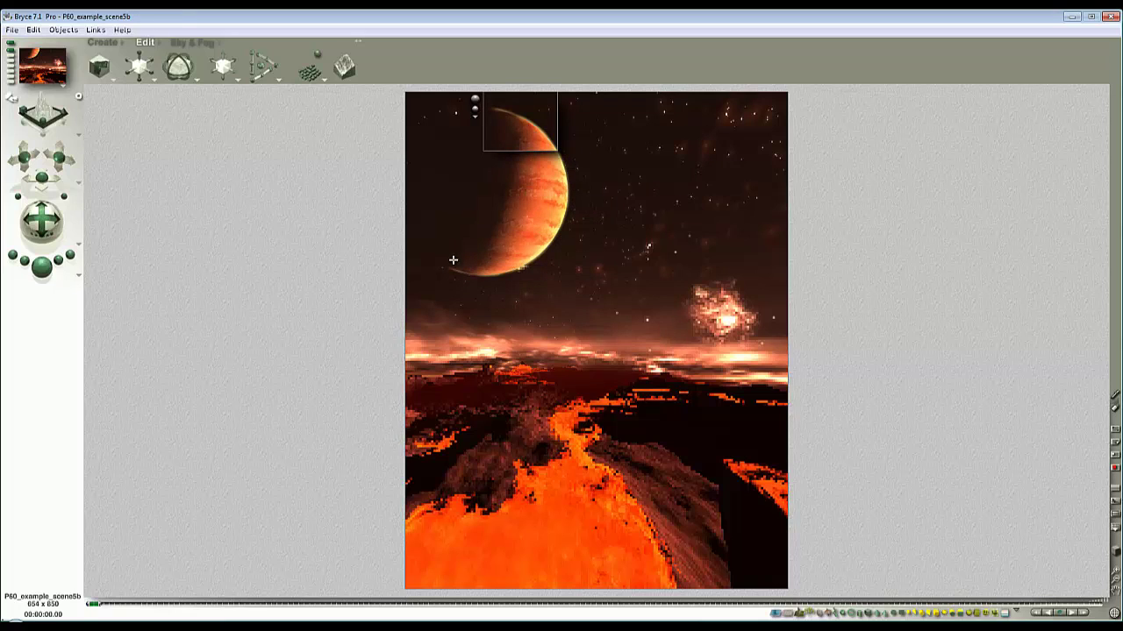
mouse_move(538, 291)
left_mouse_down()
mouse_move(489, 251)
mouse_move(463, 248)
left_mouse_up()
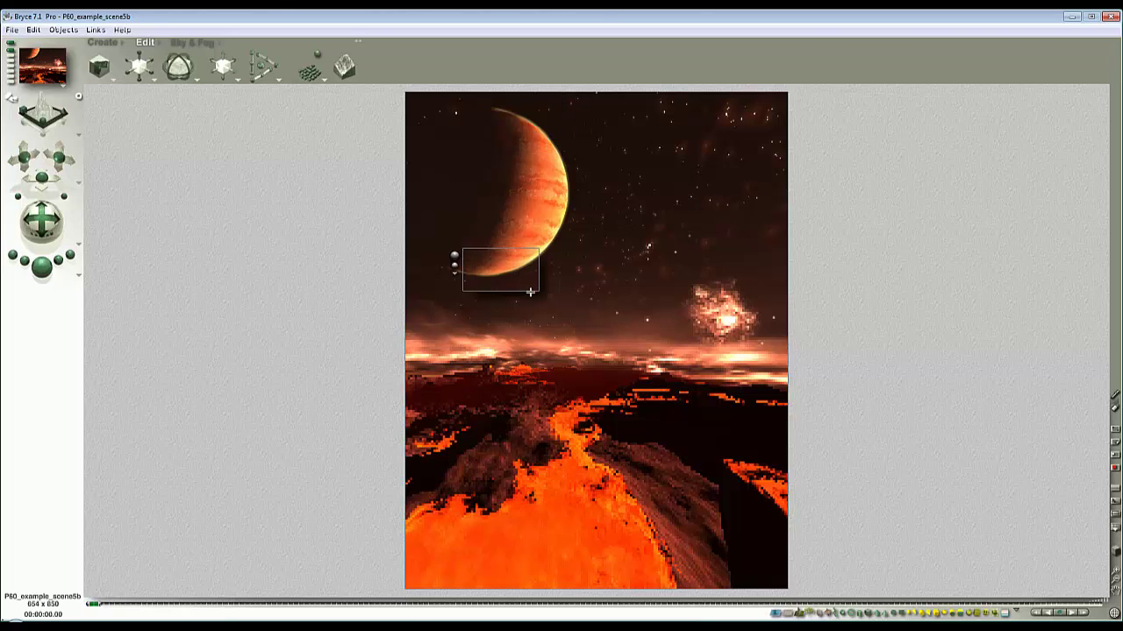
Step: Mark a render area over the bright nebula above the horizon and re-render the whole scene
left_click_drag(740, 324, 653, 259)
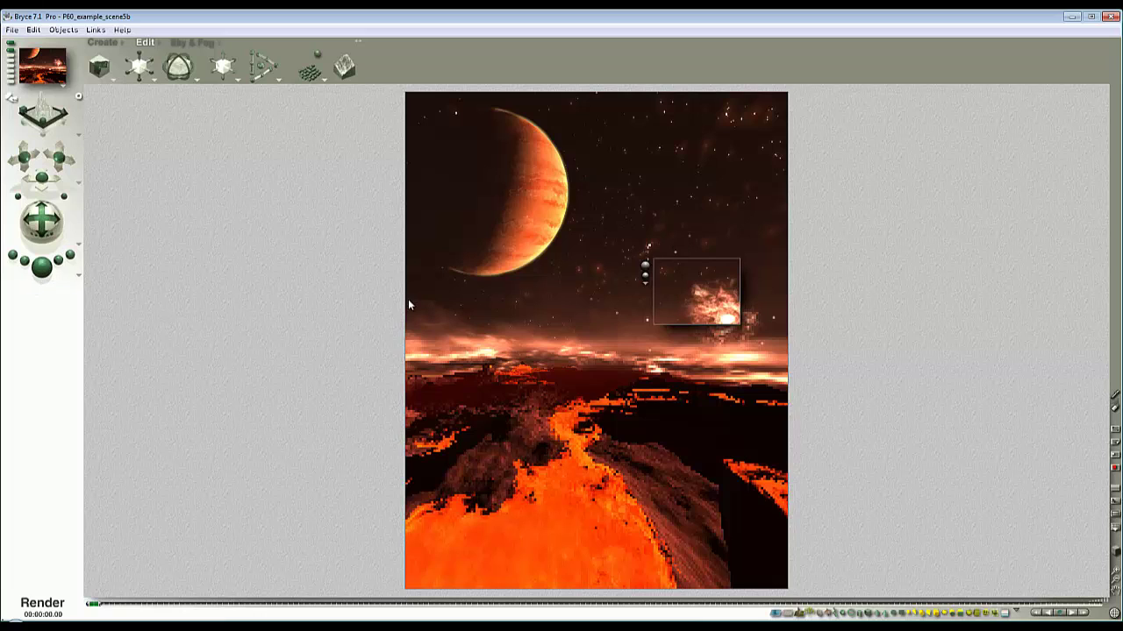
key("ctrl+r")
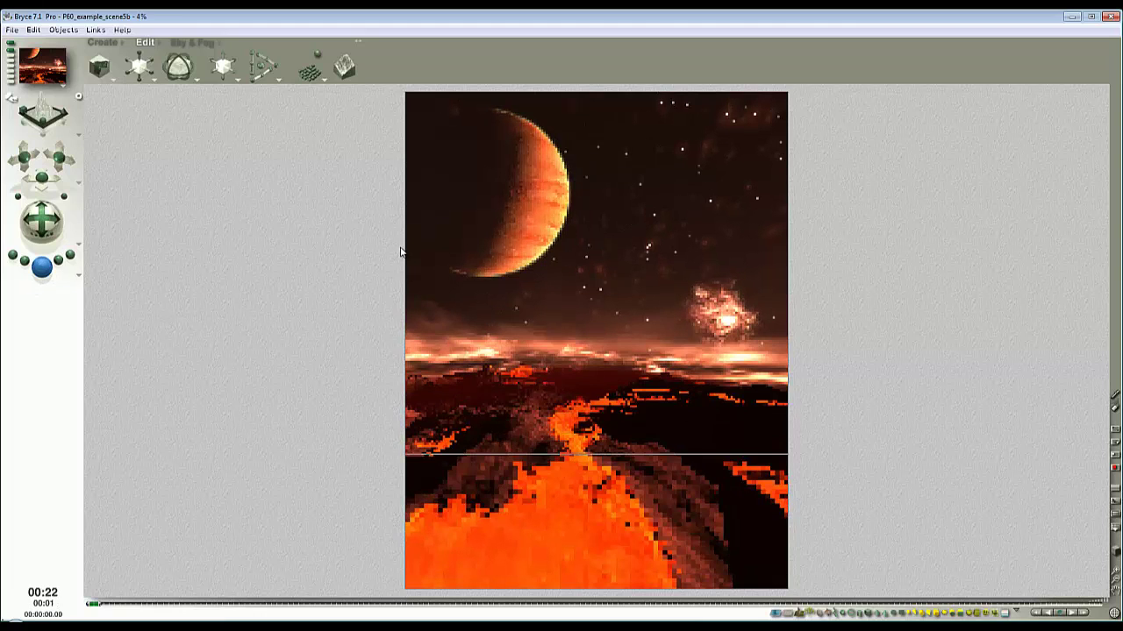